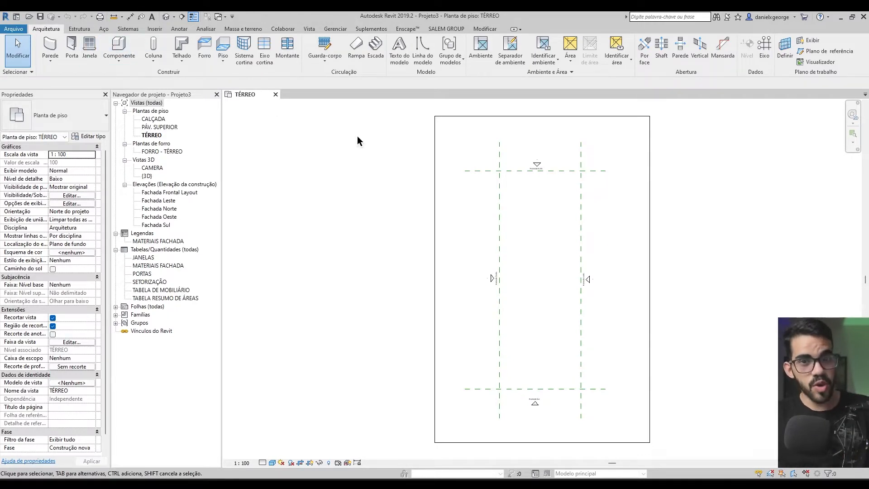
left_click(78, 28)
left_click(53, 29)
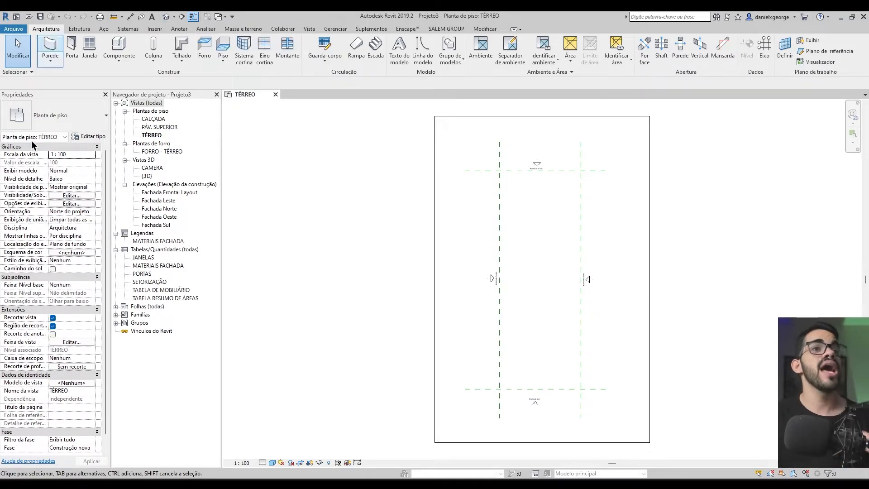
middle_click_drag(545, 276, 454, 251)
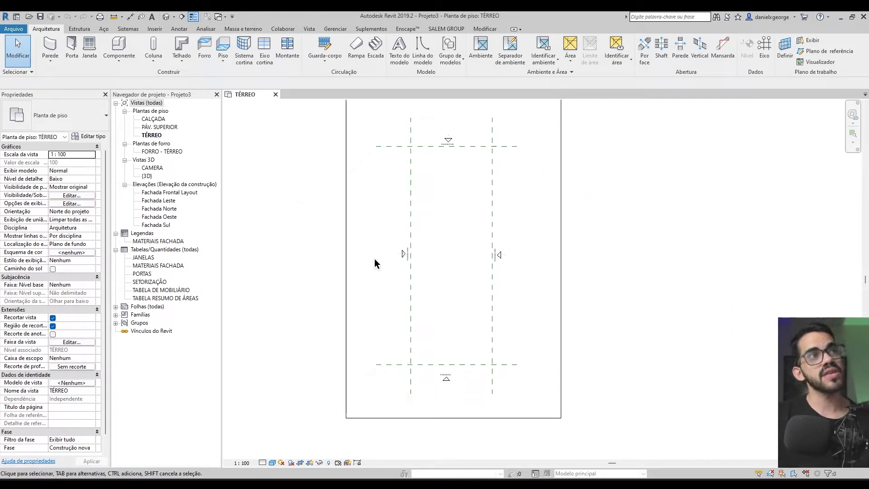
- Draw a rectangular enclosure of Parede Interna - 15cm walls, about 11.8 by 6 m, between the side reference lines in the TÉRREO plan
left_click(50, 48)
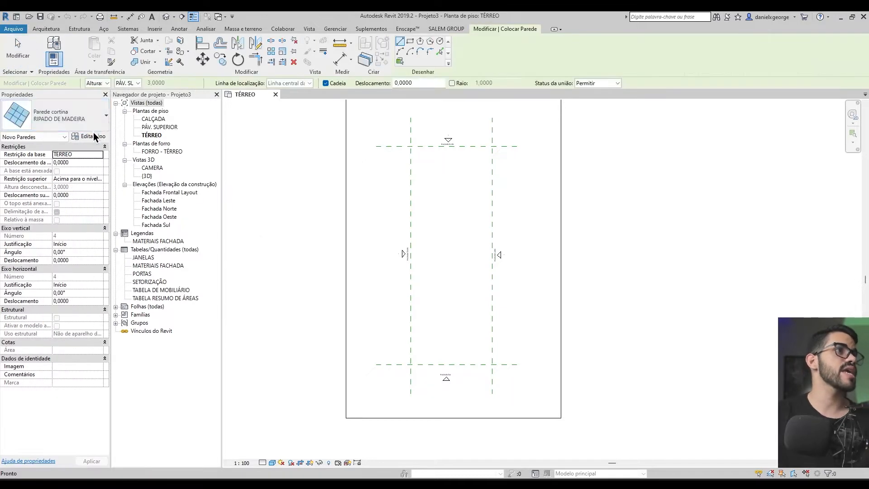
left_click(105, 116)
left_click(70, 197)
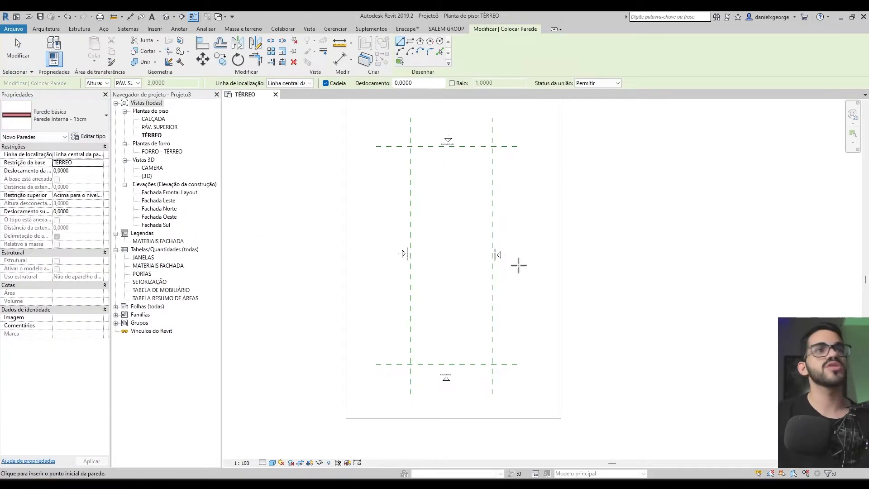
scroll(486, 248, "up", 2)
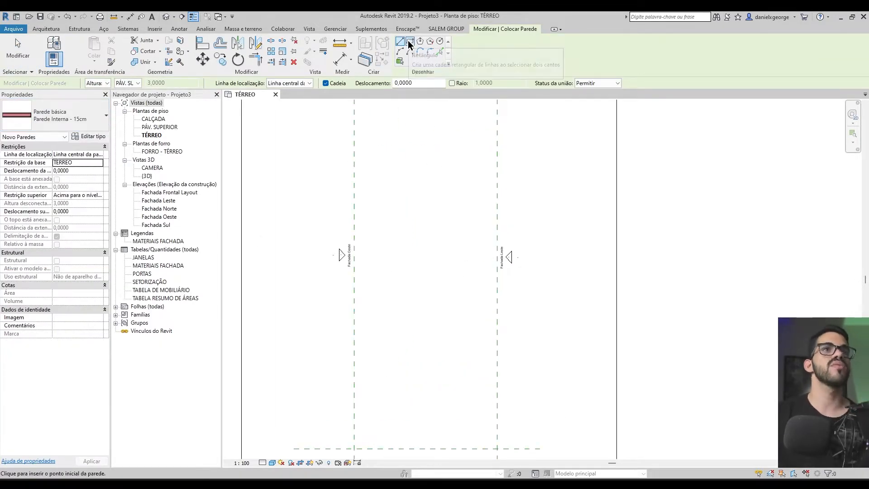
left_click(410, 41)
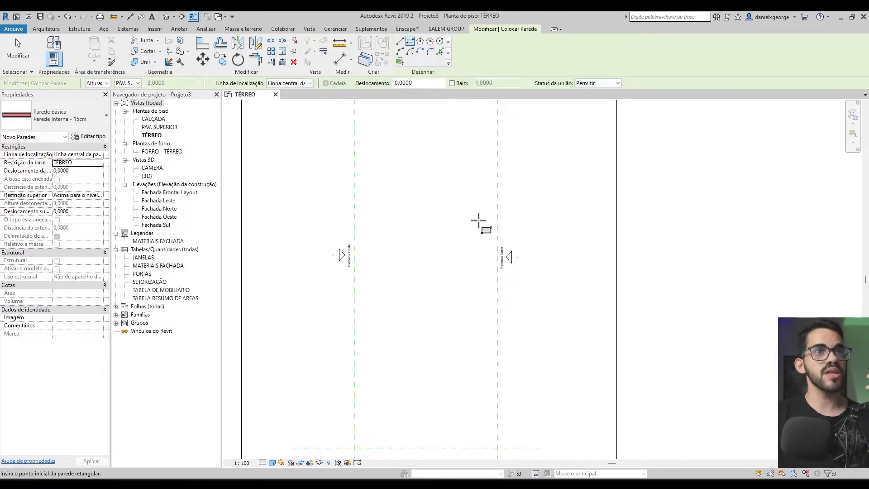
left_click(485, 222)
scroll(396, 206, "up", 3)
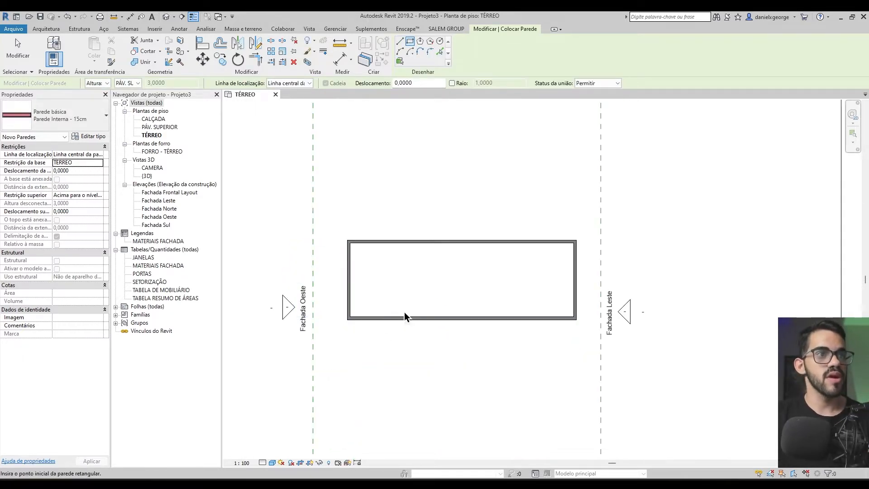
key("Escape")
key("Escape")
key("Escape")
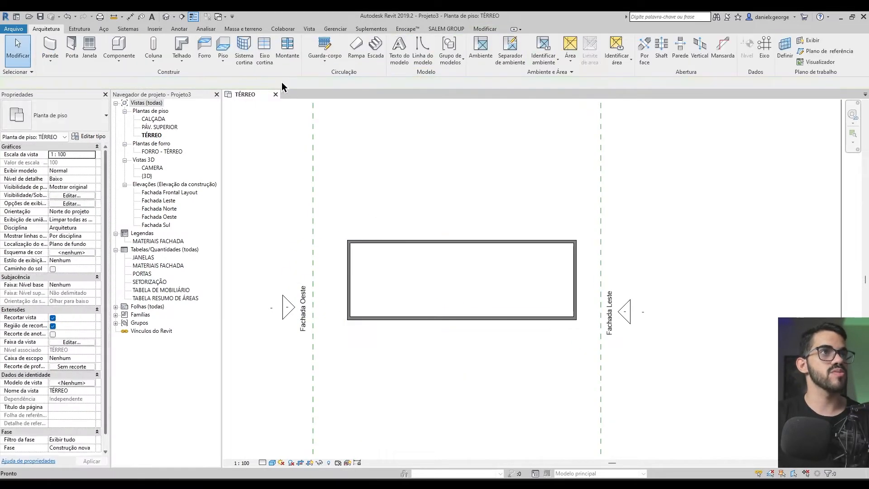
- Open the default 3D view and orbit around the wall enclosure to examine its long front face
left_click(165, 17)
scroll(650, 388, "up", 3)
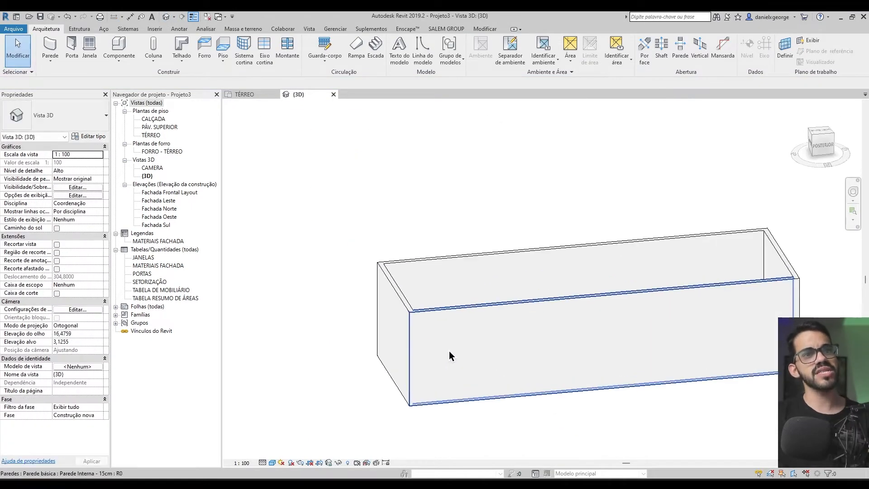
left_click(450, 355)
scroll(532, 386, "up", 2)
scroll(535, 400, "down", 4)
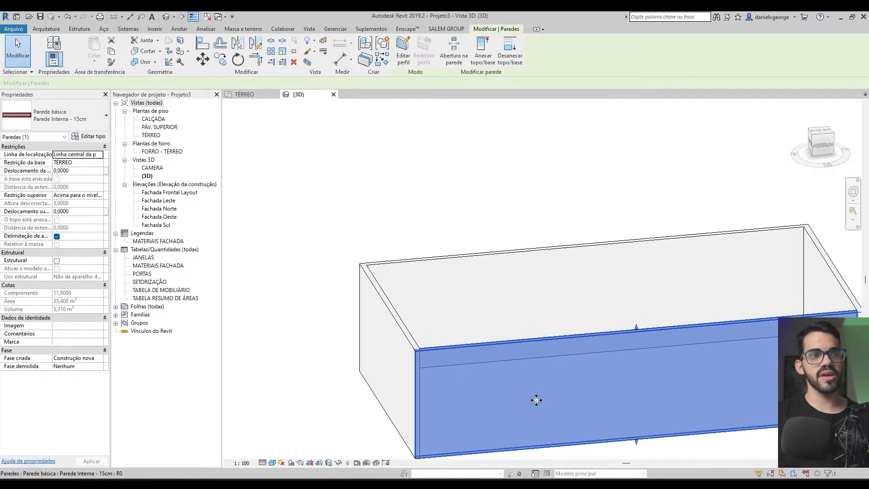
key("Escape")
middle_click_drag(457, 421, 481, 394, "shift")
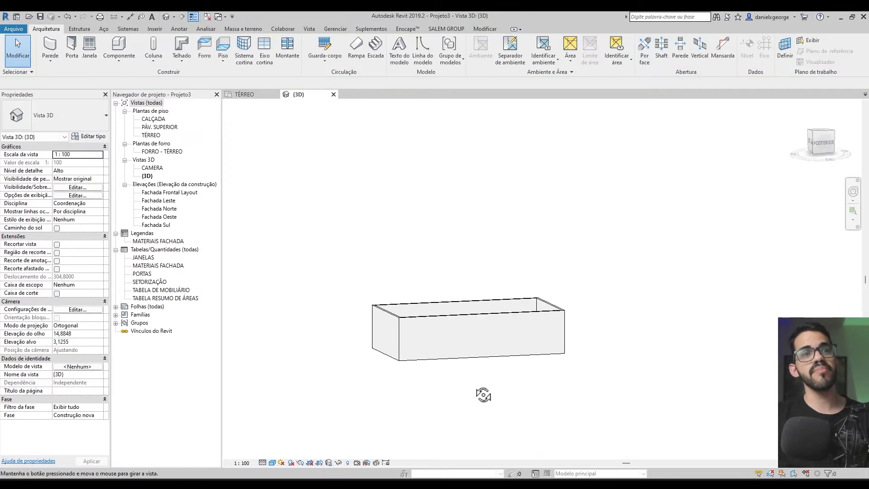
scroll(566, 364, "up", 1)
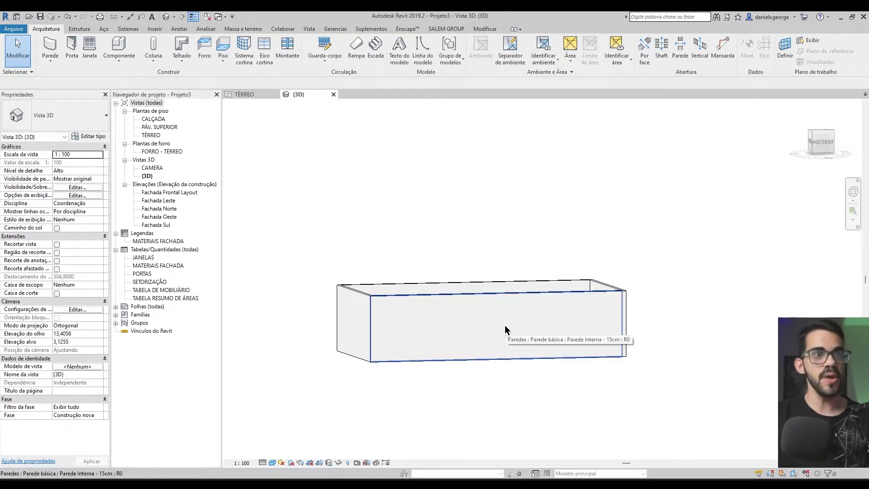
- Try to slope the long front wall by lowering one upper profile corner with constraints removed, and discard the profile edit
left_click(477, 322)
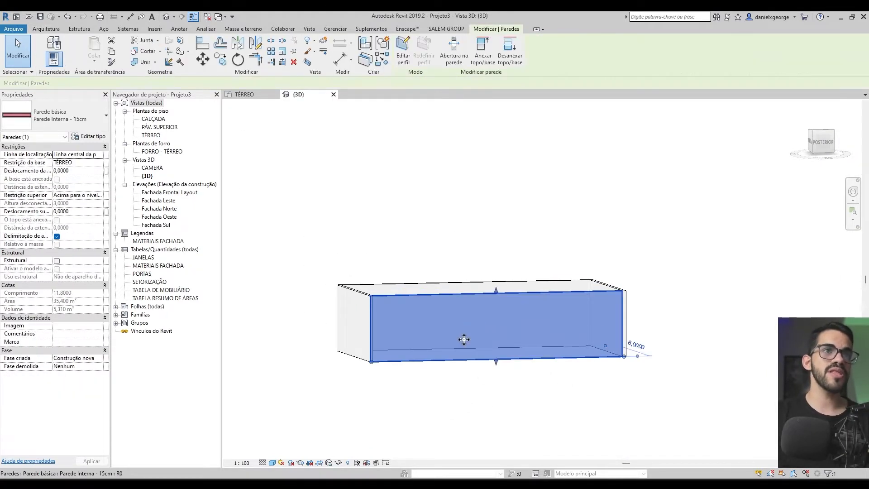
left_click(403, 59)
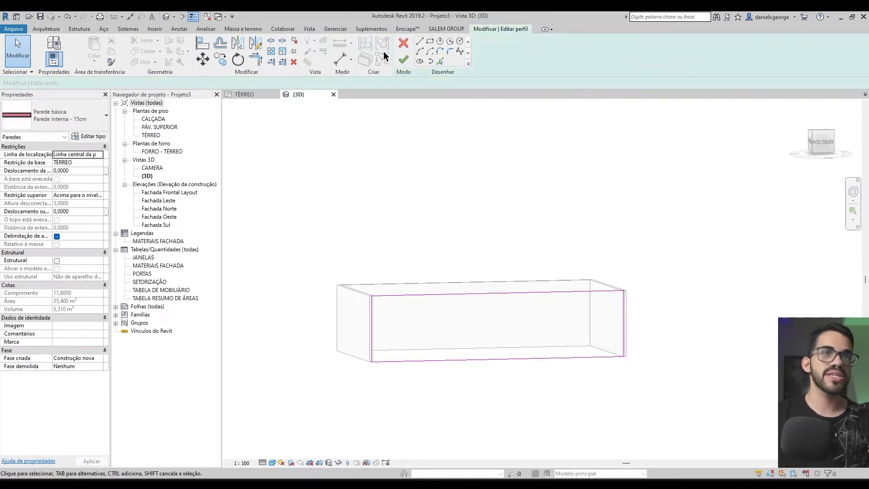
left_click(397, 296)
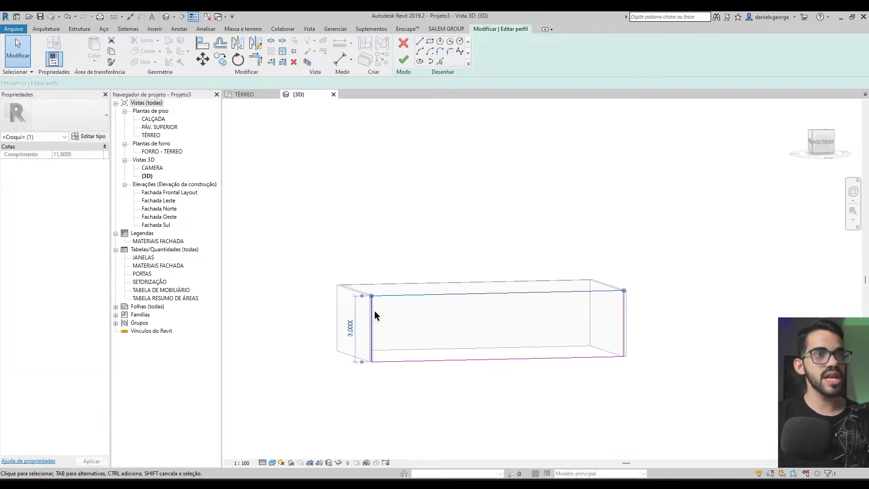
left_click(371, 319, "ctrl")
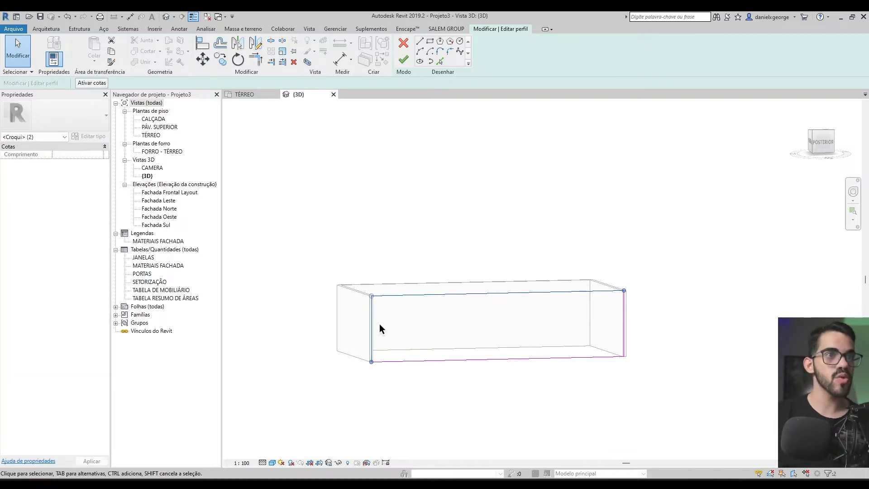
scroll(379, 324, "up", 2)
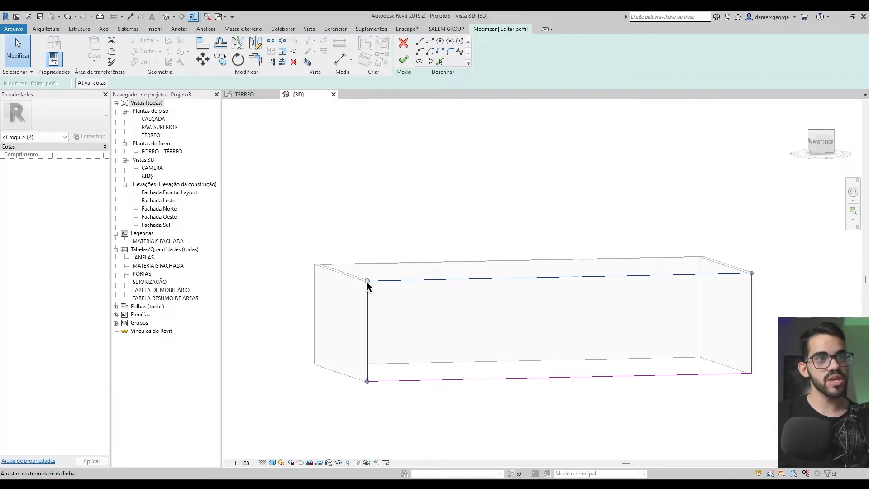
left_click_drag(368, 281, 368, 321)
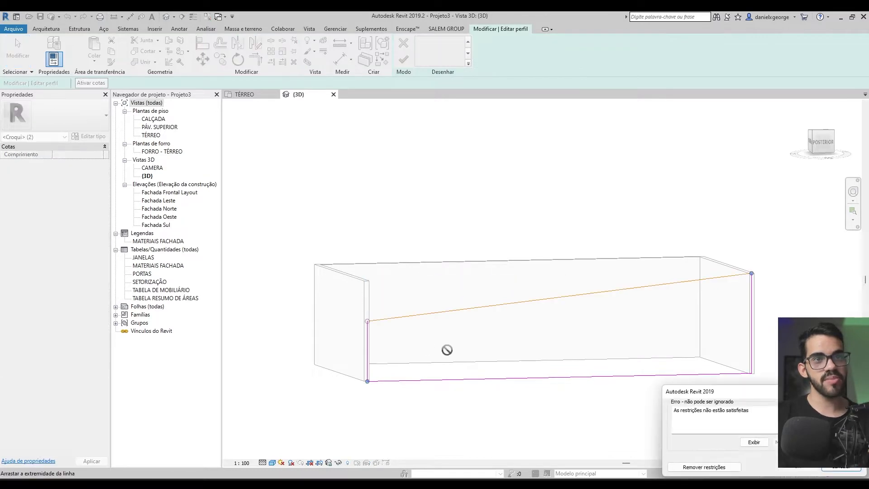
left_click(715, 467)
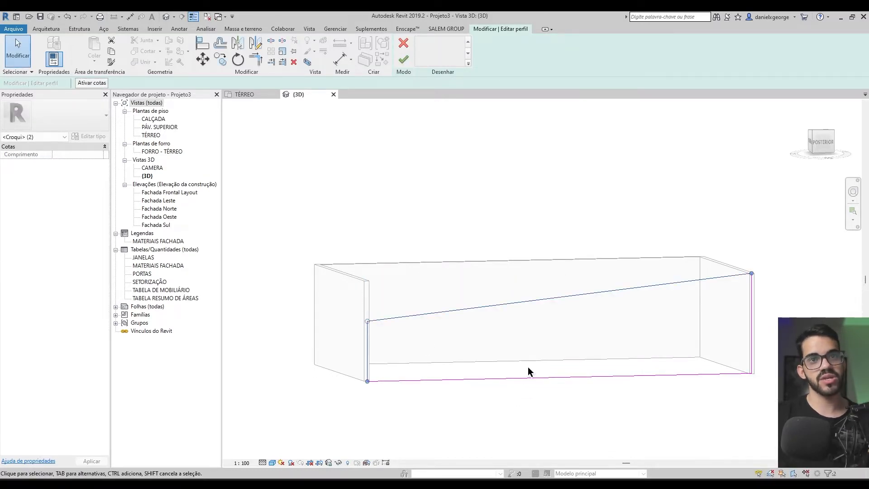
key("ctrl+z")
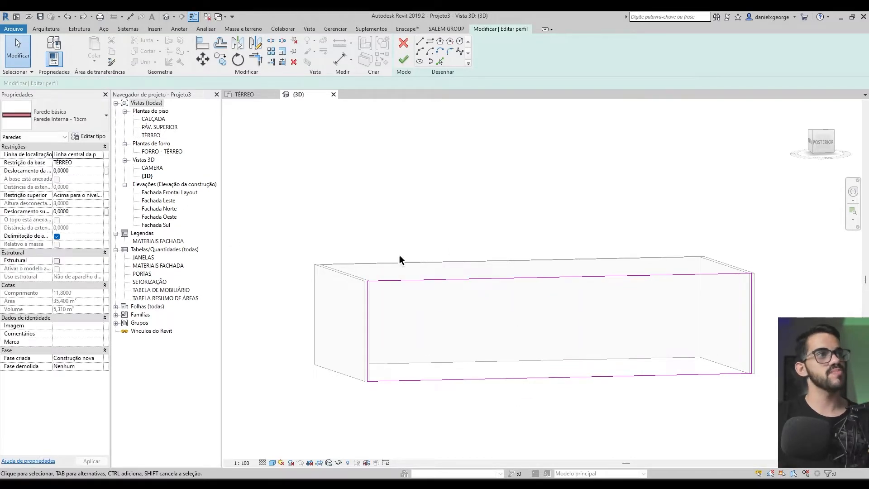
left_click(403, 43)
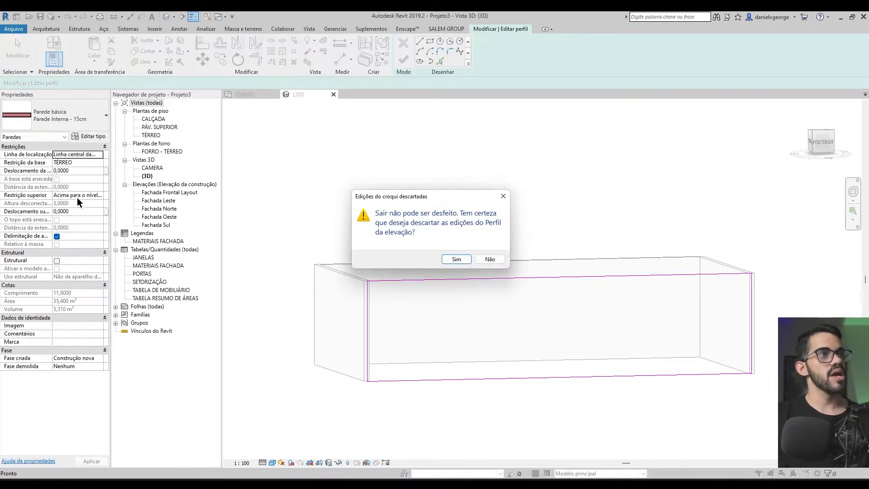
left_click(462, 260)
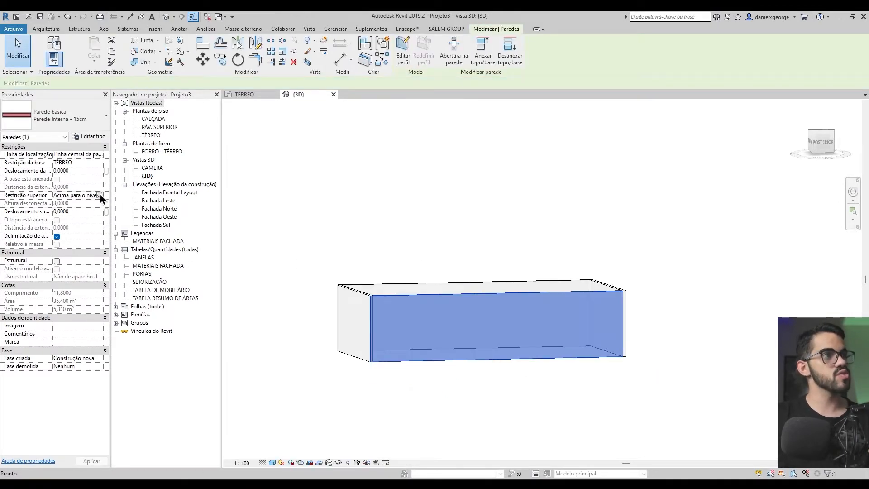
- Set the long front wall's top constraint to Não conectado and its unconnected height to 1 m
left_click(100, 194)
left_click(91, 202)
left_click(85, 203)
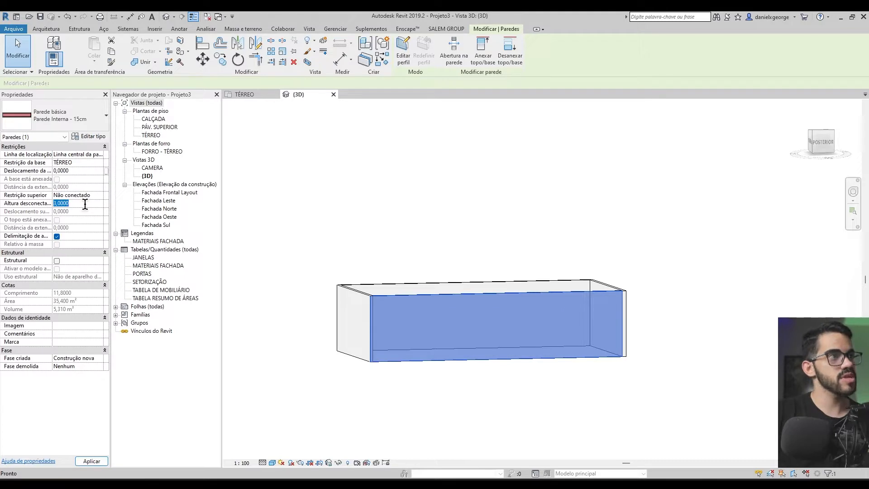
type("1")
left_click(550, 210)
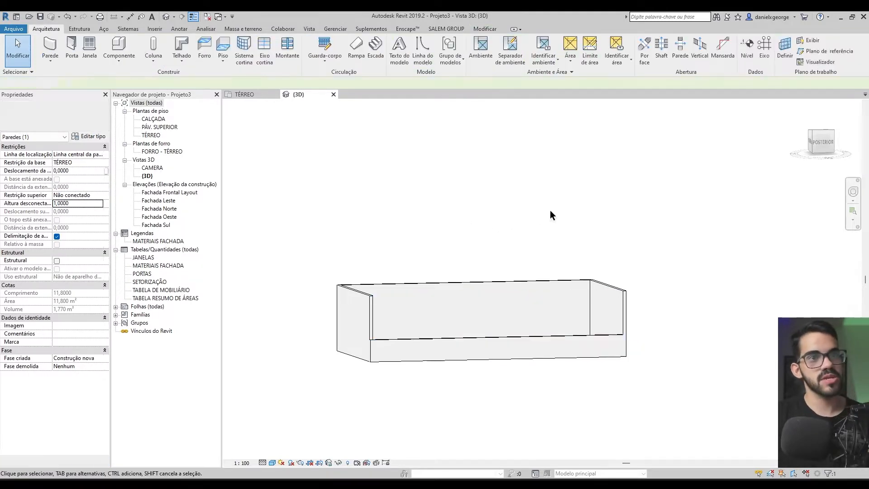
- Set the top constraint of all four connected walls to Não conectado and their unconnected height to 1 m
key("Tab")
left_click(363, 321)
left_click(100, 194)
left_click(91, 203)
left_click(79, 205)
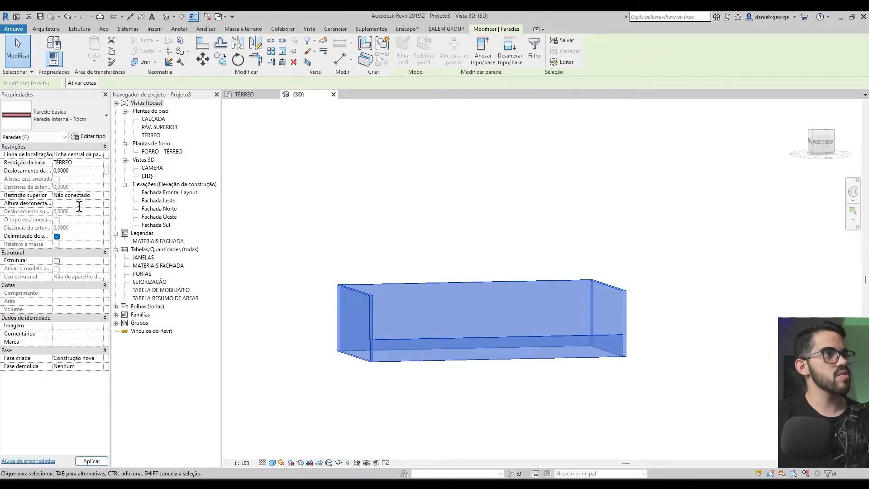
left_click(443, 374)
- Edit the long front wall's profile, lowering one upper corner to slope the top edge, remove the constraints, and finish the sketch
scroll(411, 351, "up", 6)
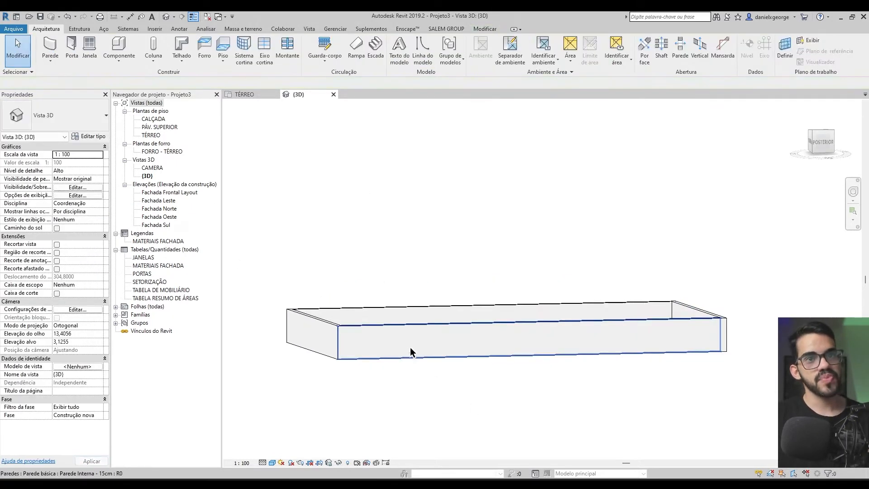
left_click(398, 342)
scroll(398, 342, "down", 2)
double_click(378, 325)
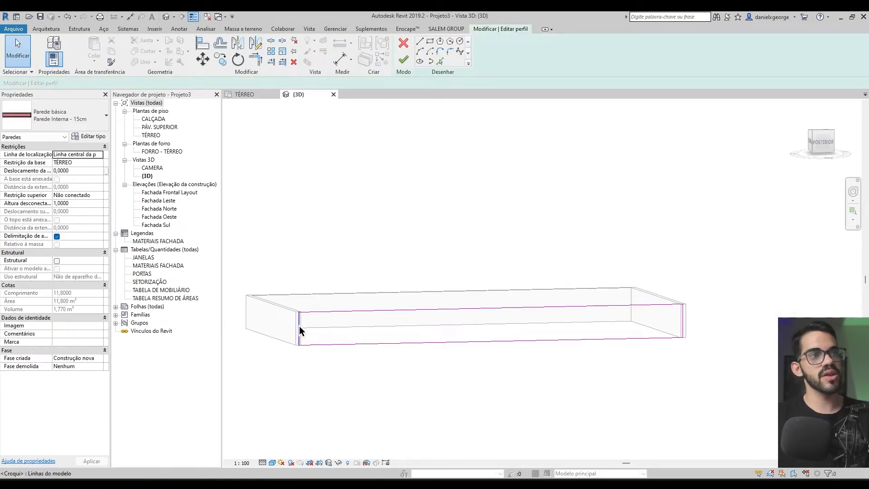
left_click_drag(299, 312, 296, 327)
left_click(691, 467)
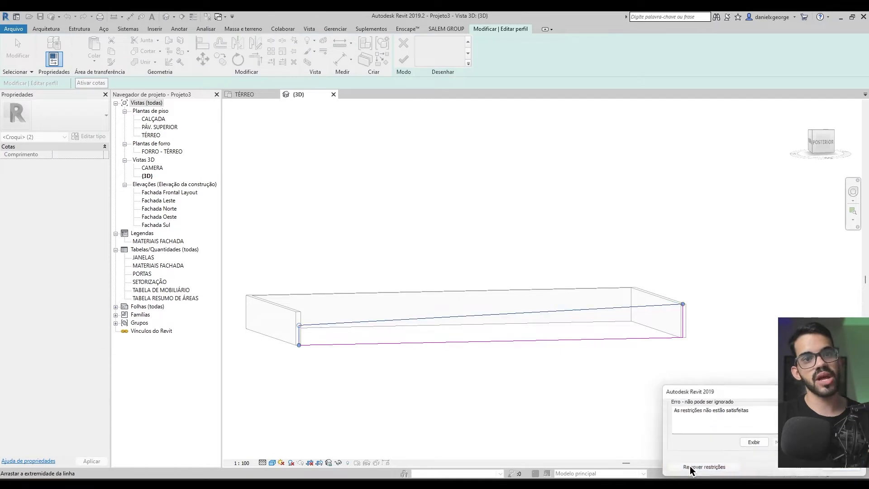
left_click(403, 60)
left_click(351, 239)
- Set the unconnected height of the short wall at the sloped wall's low end to 0,4 m
mouse_move(352, 240)
middle_mouse_down("shift")
mouse_move(359, 365)
mouse_move(319, 349)
middle_mouse_up("shift")
scroll(318, 348, "up", 3)
scroll(318, 348, "up", 1)
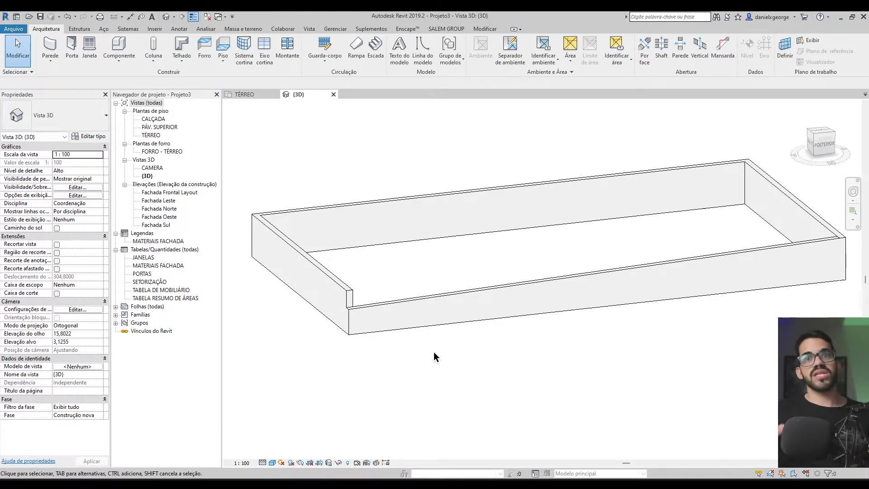
scroll(375, 308, "down", 3)
scroll(346, 279, "up", 6)
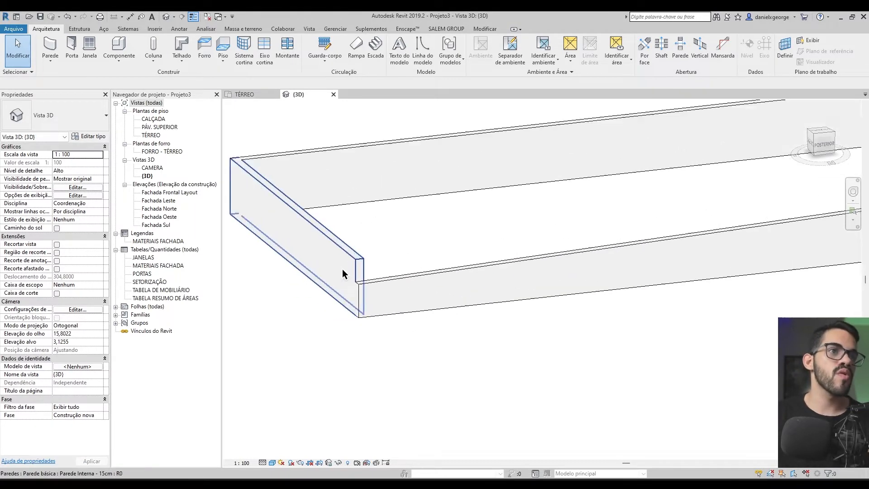
left_click(346, 279)
scroll(346, 279, "down", 3)
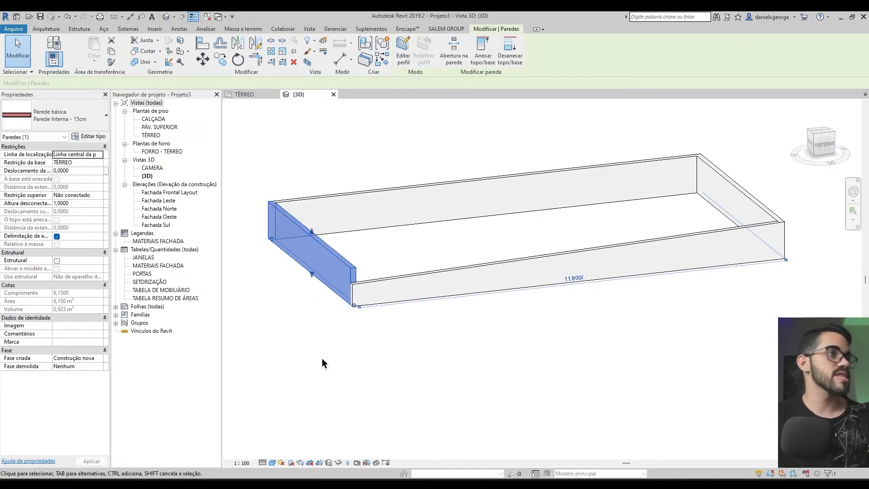
left_click(93, 203)
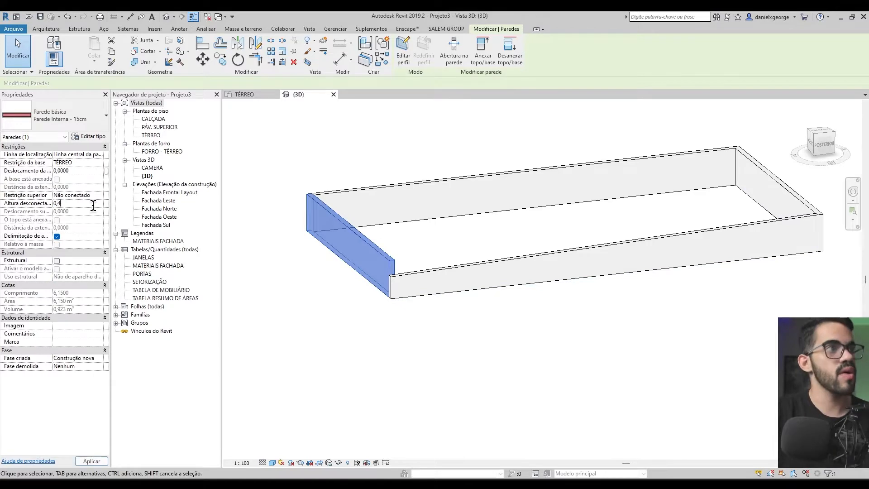
- Set the unconnected height of the short wall at the low end to 0,6 m
middle_click_drag(276, 343, 487, 302, "shift")
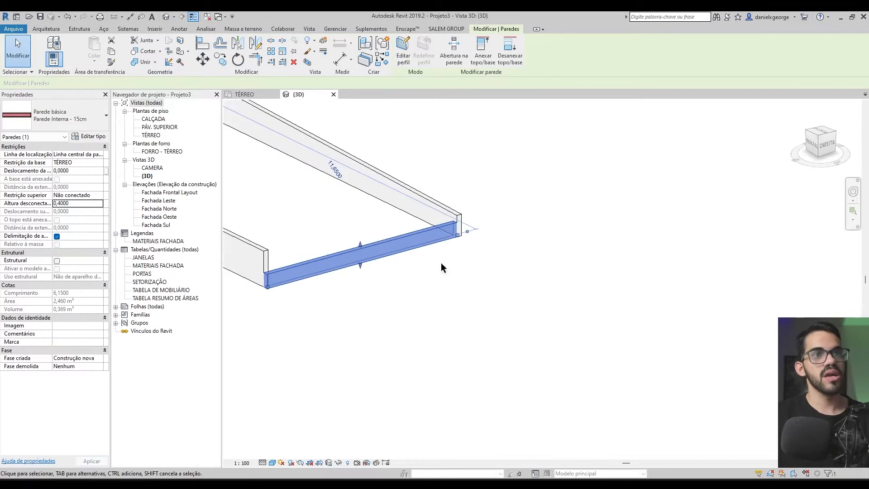
scroll(414, 265, "up", 2)
middle_click_drag(415, 265, 646, 276)
left_click(82, 195)
left_click(81, 203)
type("0")
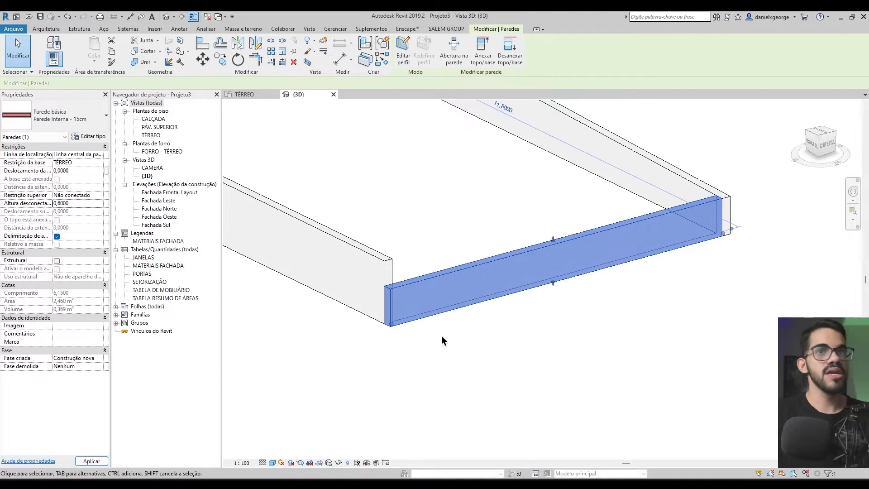
left_click(442, 344)
- Edit the remaining long wall's profile, lowering its upper corner at the low end to the short wall's top edge, and finish the sketch
scroll(442, 362, "down", 3)
scroll(485, 307, "down", 2)
left_click(483, 308)
double_click(484, 308)
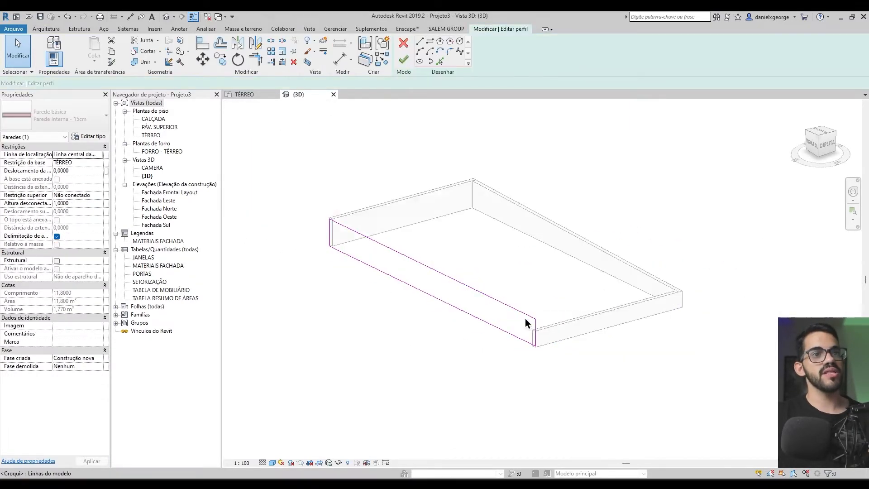
scroll(534, 317, "up", 3)
left_click_drag(535, 316, 535, 343)
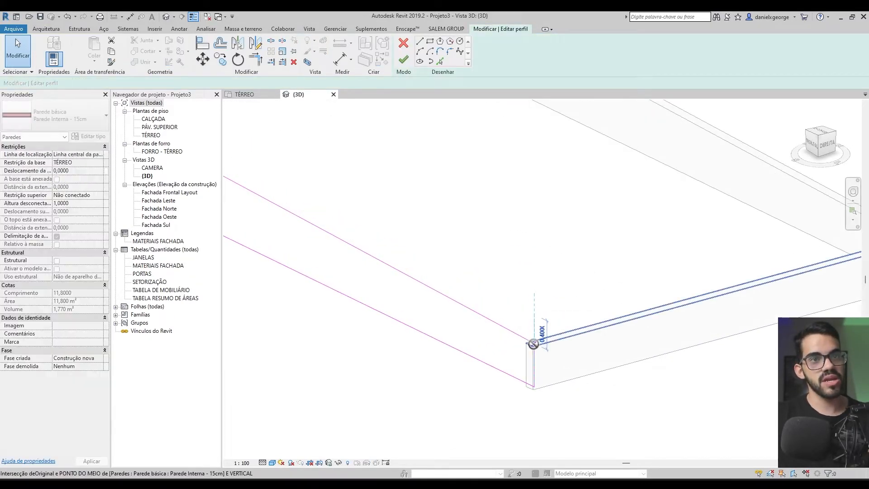
left_click(697, 466)
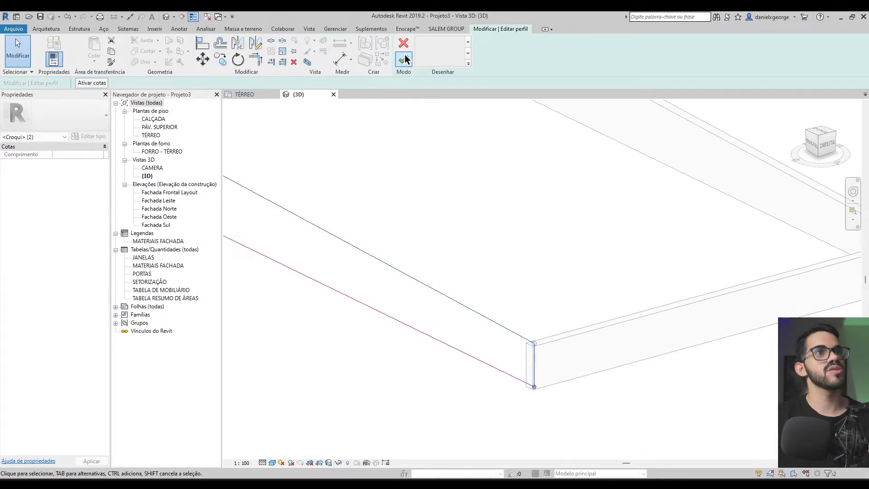
left_click(403, 59)
scroll(589, 356, "down", 3)
left_click(670, 399)
- Examine how the short low-end wall's top meets the sloped top of the adjoining long wall at their corner
middle_click_drag(695, 414, 629, 308, "shift")
scroll(598, 312, "up", 4)
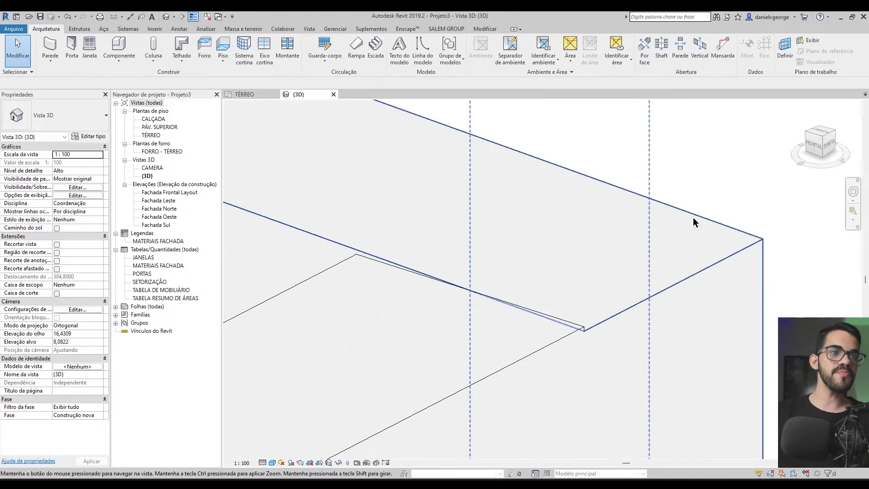
middle_click_drag(580, 379, 439, 202, "shift")
left_click(419, 297)
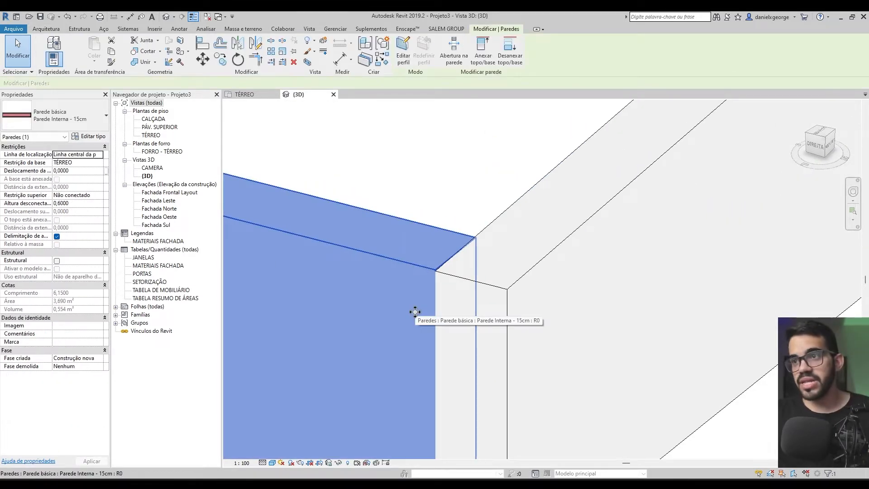
scroll(432, 261, "up", 3)
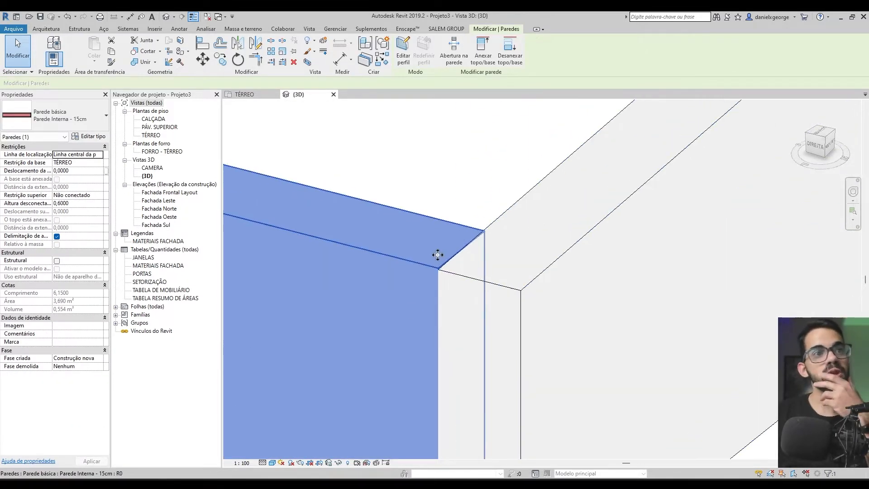
scroll(413, 277, "down", 3)
middle_click_drag(419, 308, 610, 315)
scroll(588, 312, "up", 5)
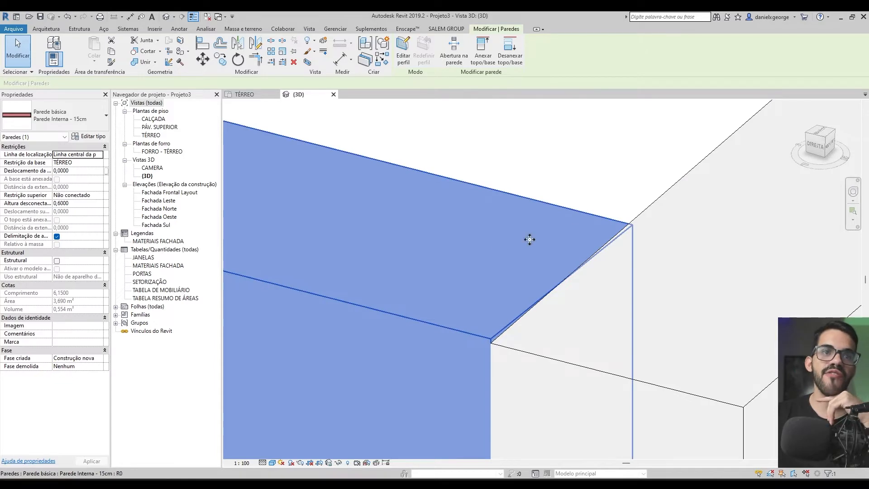
left_click(562, 177)
left_click(467, 245)
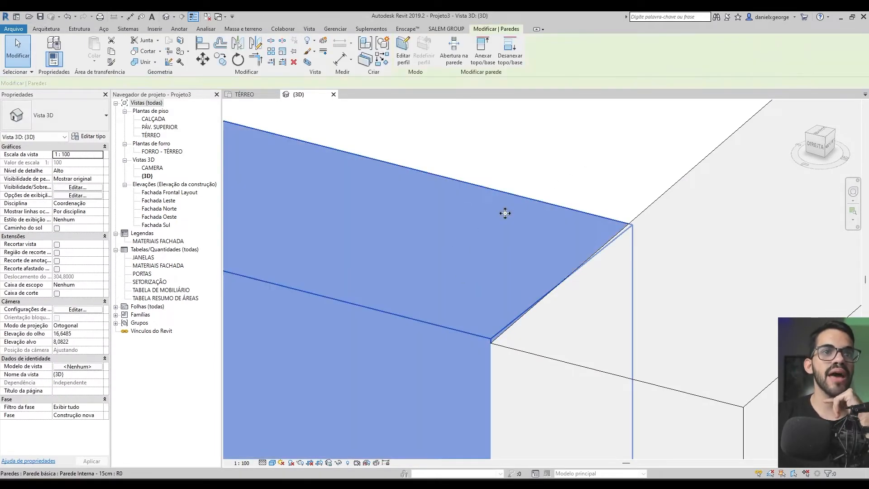
scroll(566, 265, "down", 3)
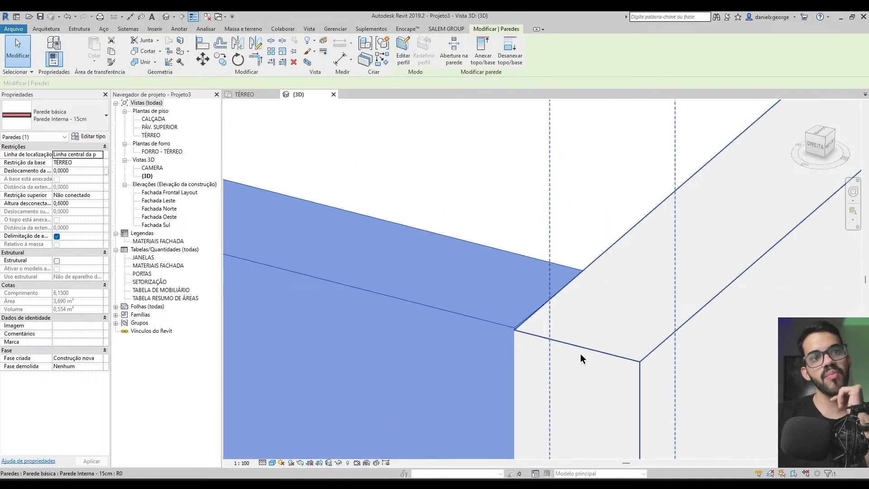
scroll(498, 327, "up", 4)
middle_click_drag(499, 327, 485, 275, "shift")
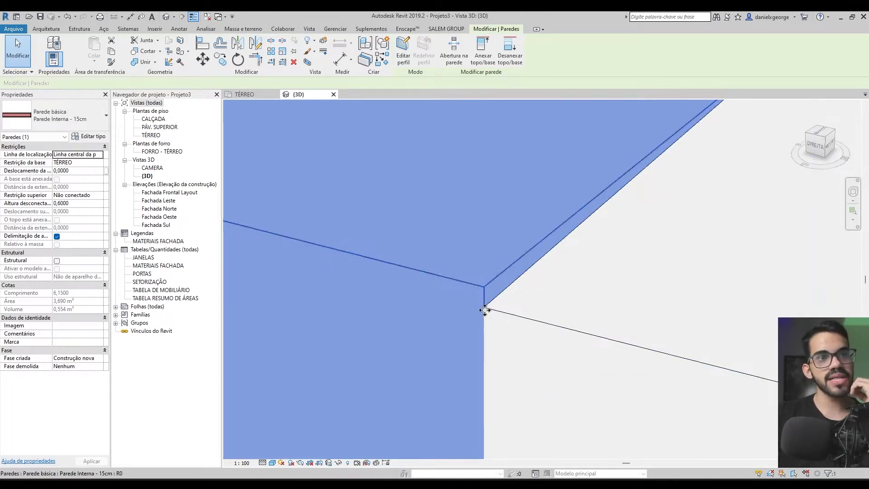
middle_click_drag(486, 309, 487, 306, "shift")
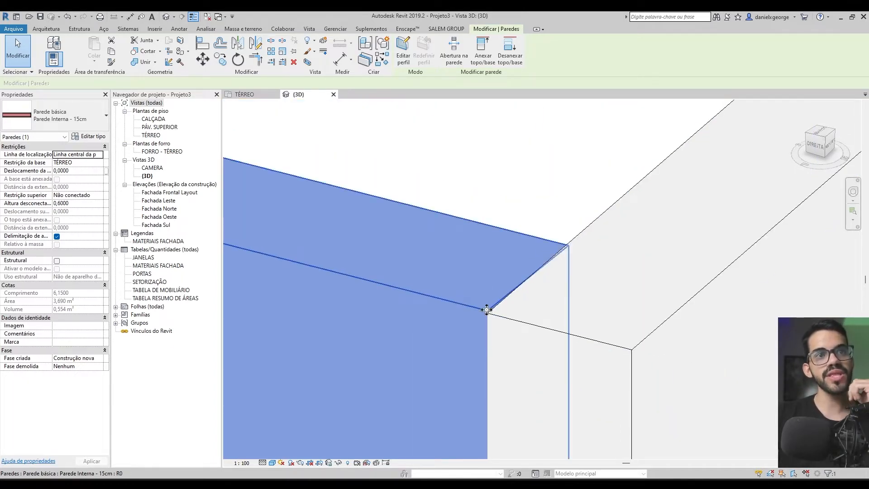
scroll(755, 345, "down", 4)
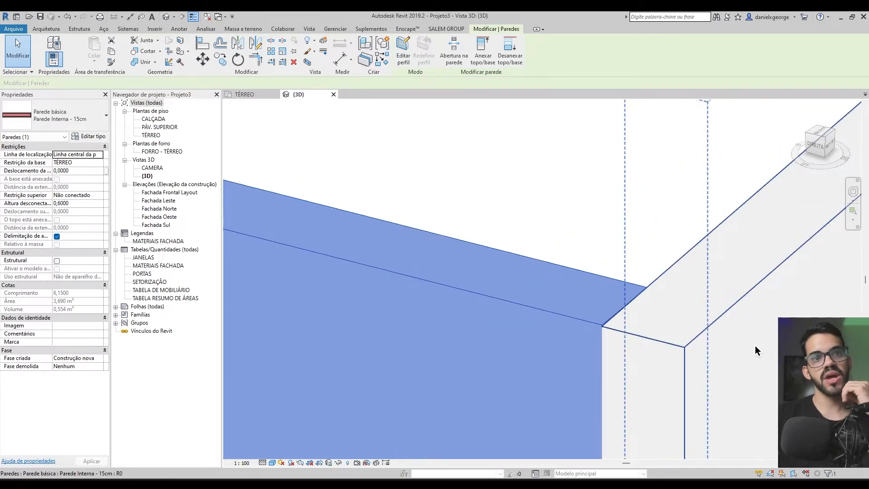
- Inspect the whole wall enclosure and the corner where a sloped wall meets the short wall at the high end
scroll(755, 368, "down", 5)
middle_click_drag(829, 380, 560, 372)
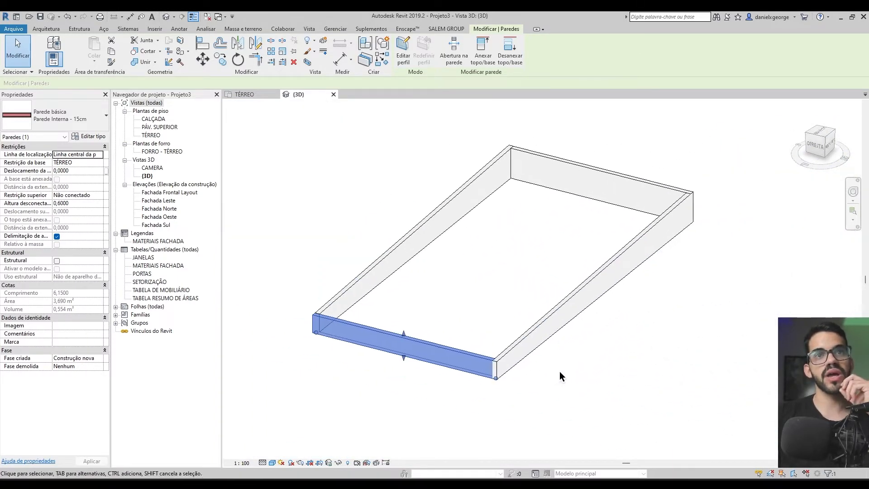
scroll(697, 151, "up", 3)
scroll(718, 229, "down", 3)
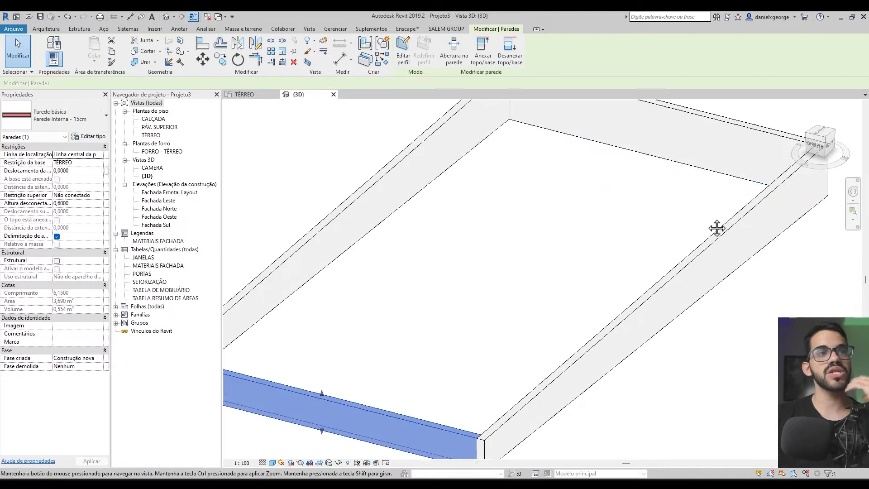
scroll(572, 355, "up", 2)
scroll(644, 372, "down", 3)
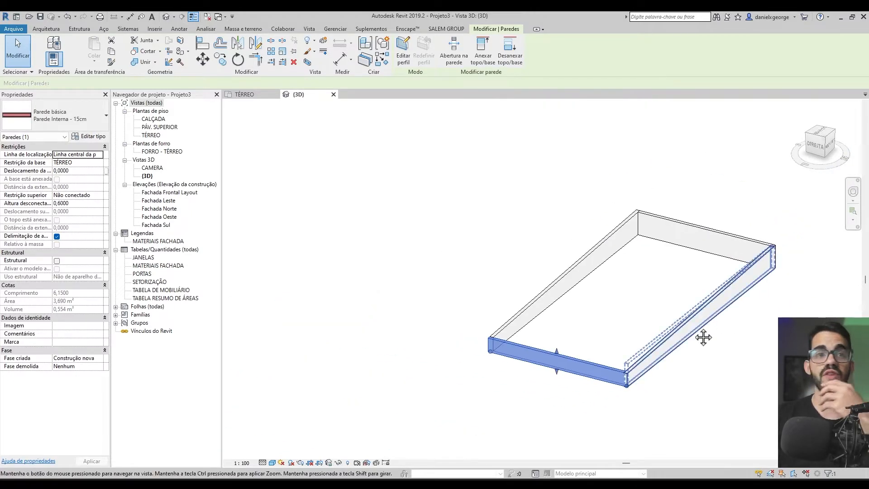
scroll(572, 344, "up", 5)
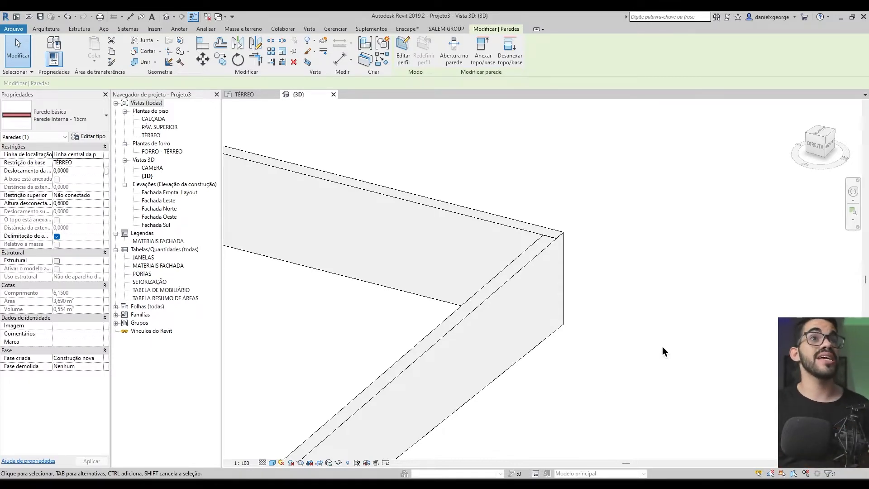
key("Escape")
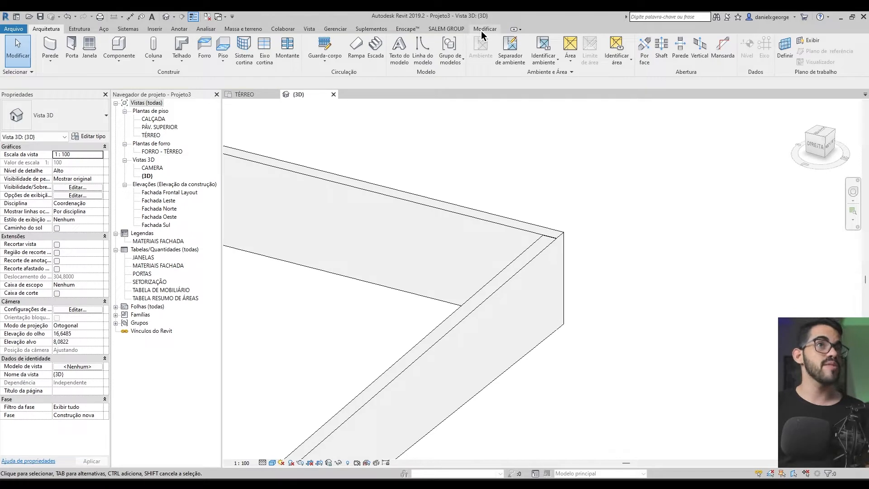
- Set the wall join at the high-end corner to Chanfro and check the resulting top edges
left_click(479, 29)
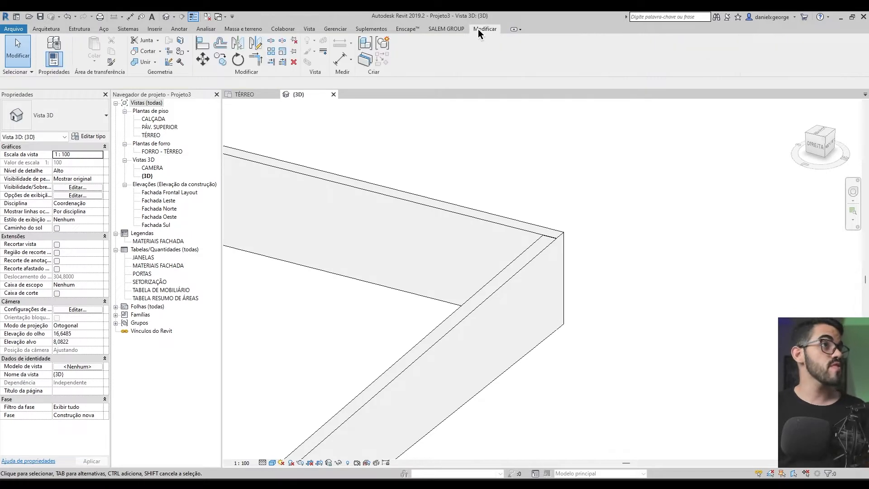
left_click(168, 63)
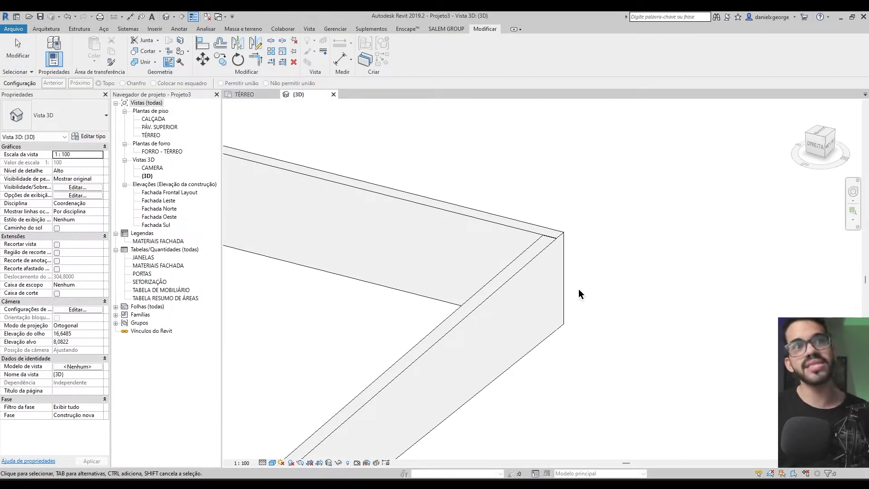
left_click(556, 327)
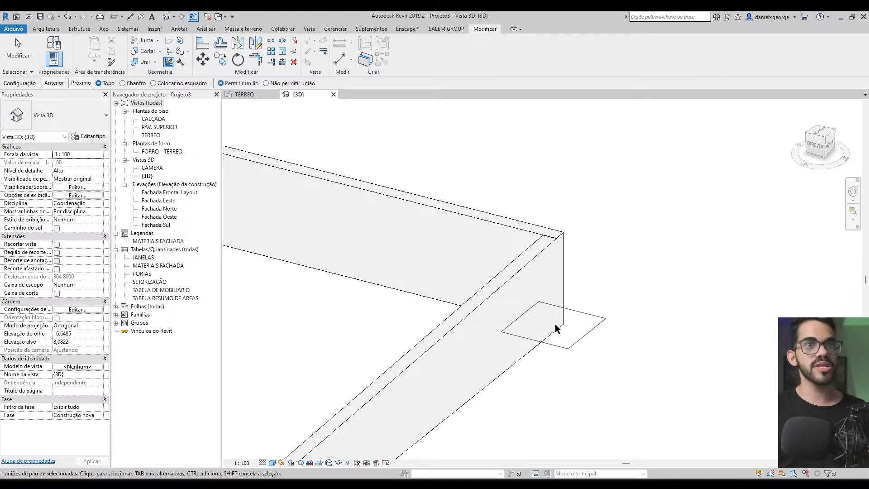
scroll(556, 339, "up", 3)
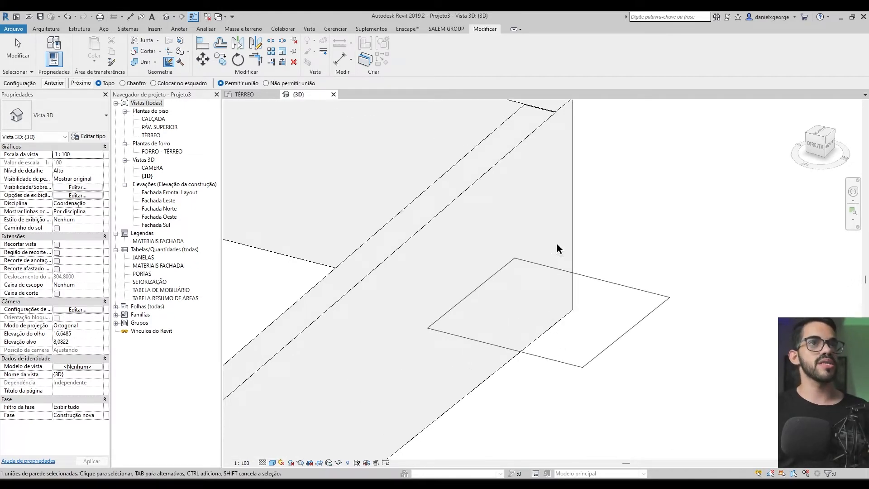
middle_click_drag(557, 249, 539, 349)
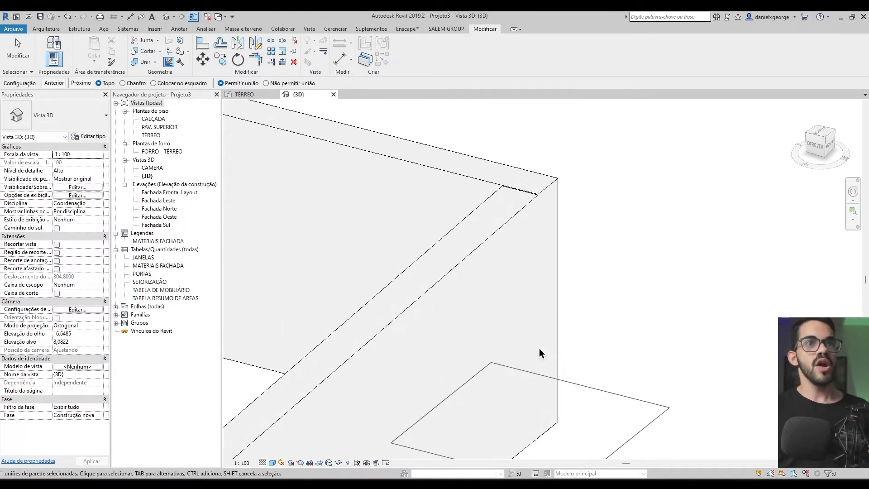
left_click(127, 83)
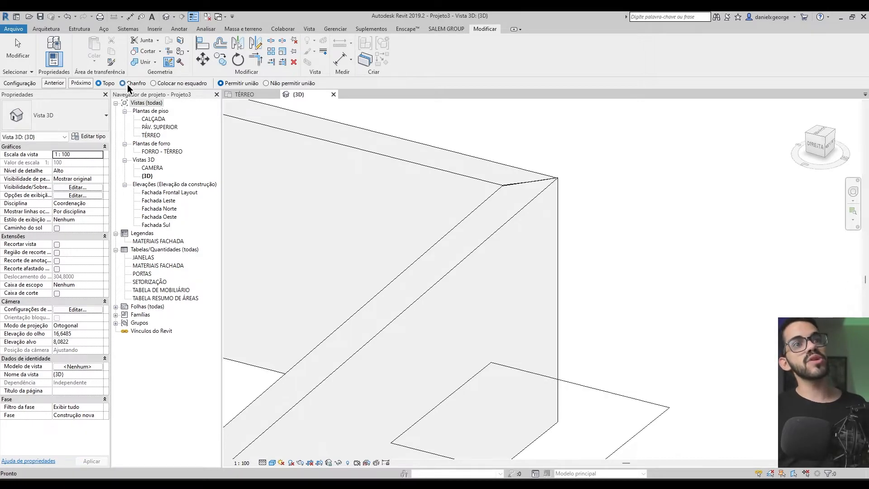
middle_click_drag(491, 198, 559, 176, "shift")
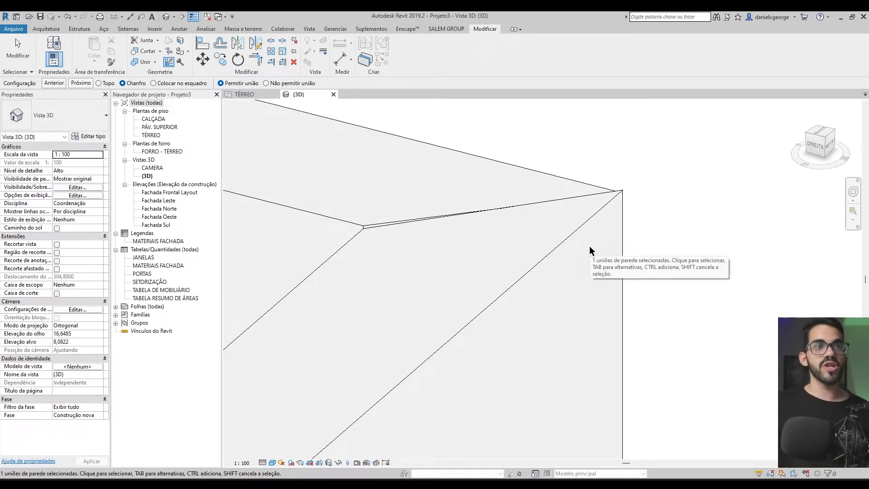
scroll(336, 236, "down", 3)
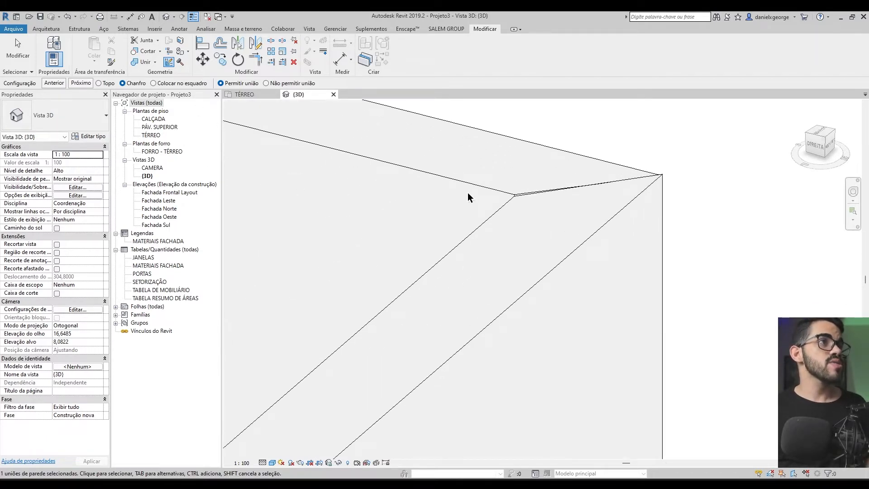
- Change the high-end corner's wall join to Topo, check the enclosure's corners, and leave the wall joins tool
left_click(99, 83)
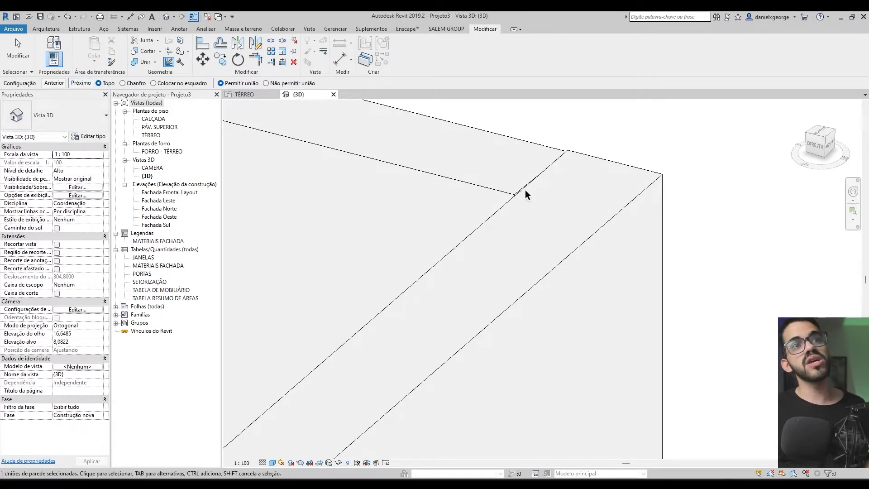
scroll(558, 198, "down", 4)
scroll(550, 186, "up", 2)
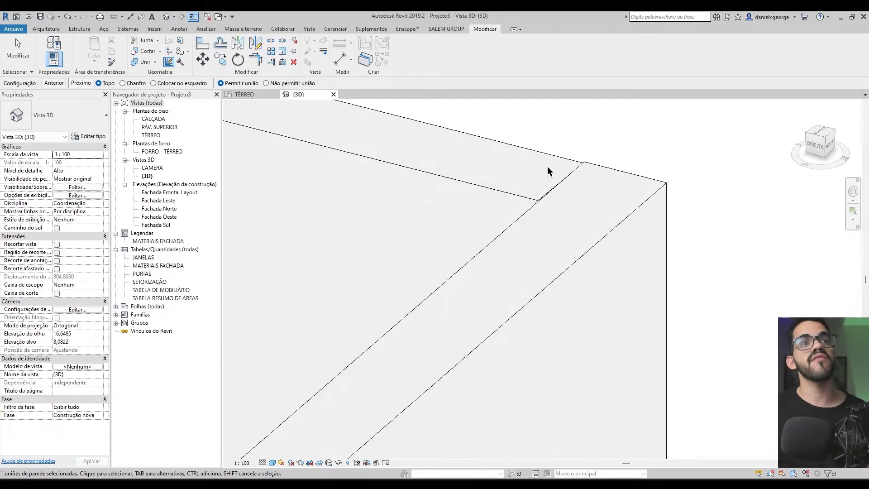
scroll(620, 252, "down", 5)
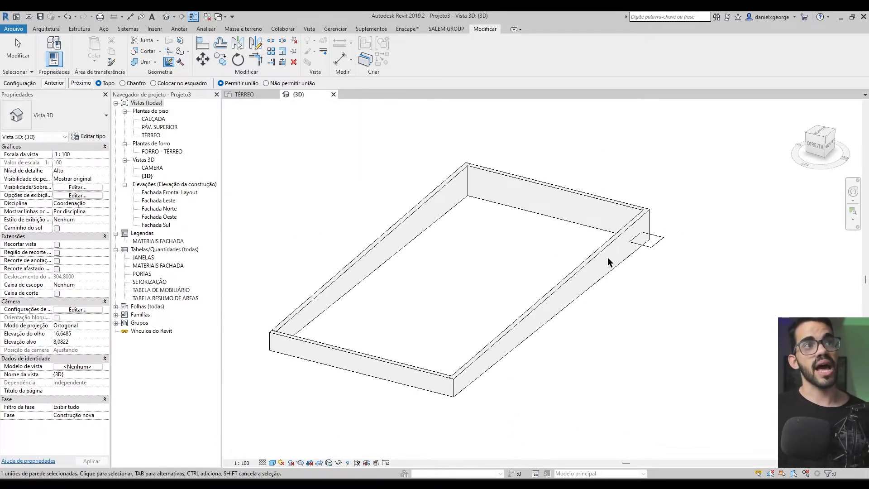
scroll(458, 385, "down", 1)
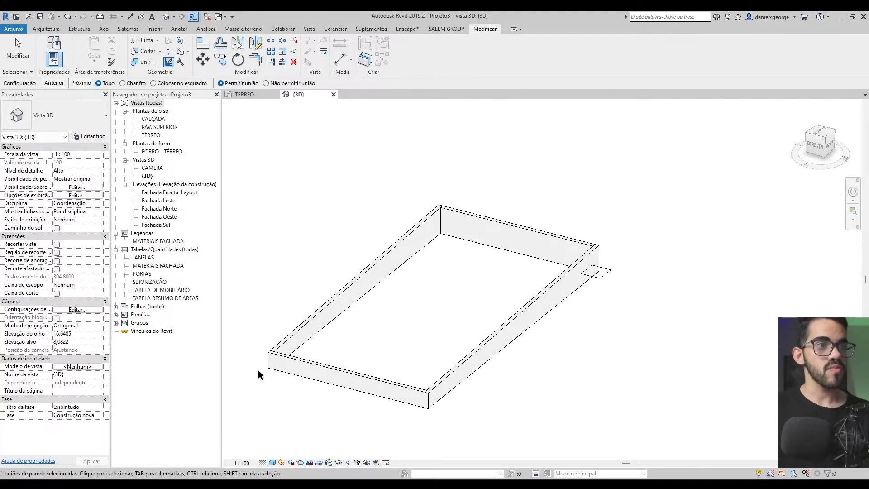
scroll(254, 352, "up", 2)
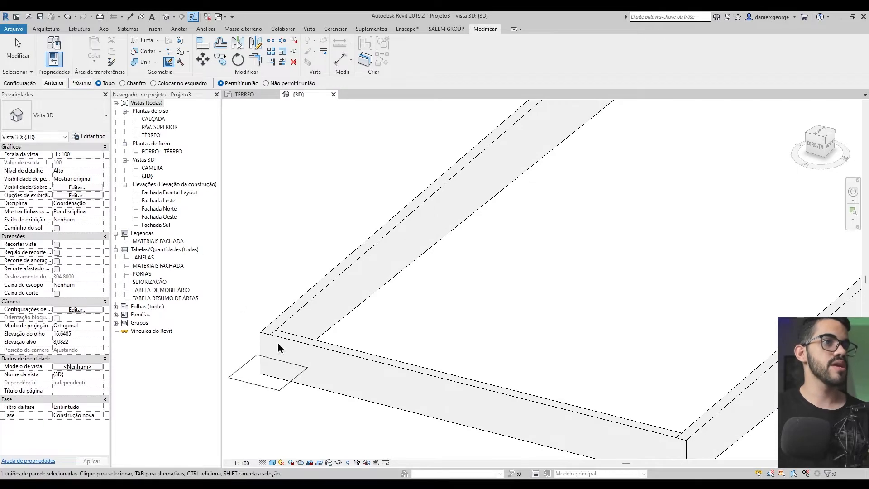
scroll(509, 386, "down", 4)
key("Escape")
key("Escape")
- Examine the enclosure's corners from the other side, checking how the high-end short wall's top meets the sloped wall
middle_click_drag(564, 411, 420, 378, "shift")
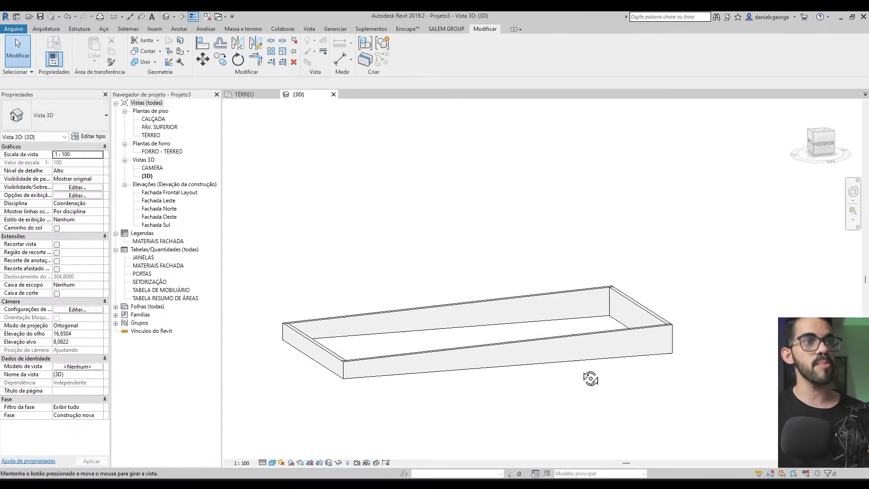
scroll(394, 386, "up", 6)
scroll(342, 388, "down", 4)
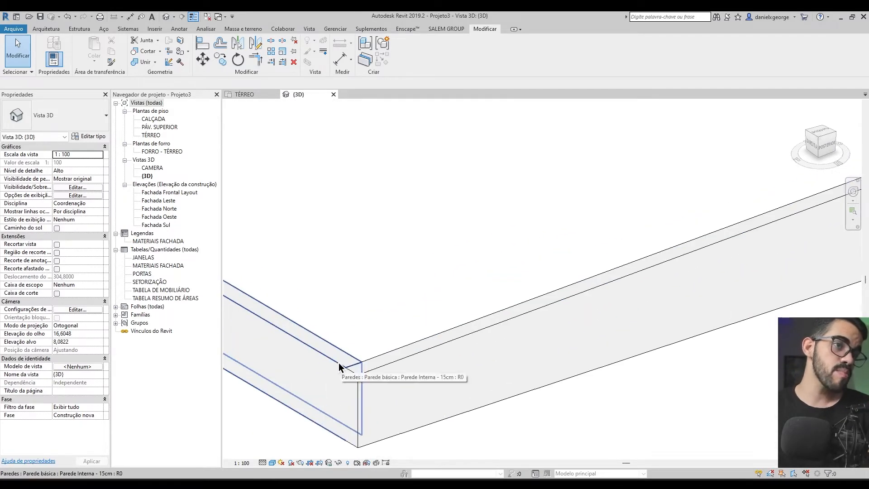
scroll(401, 349, "up", 5)
scroll(533, 320, "up", 6)
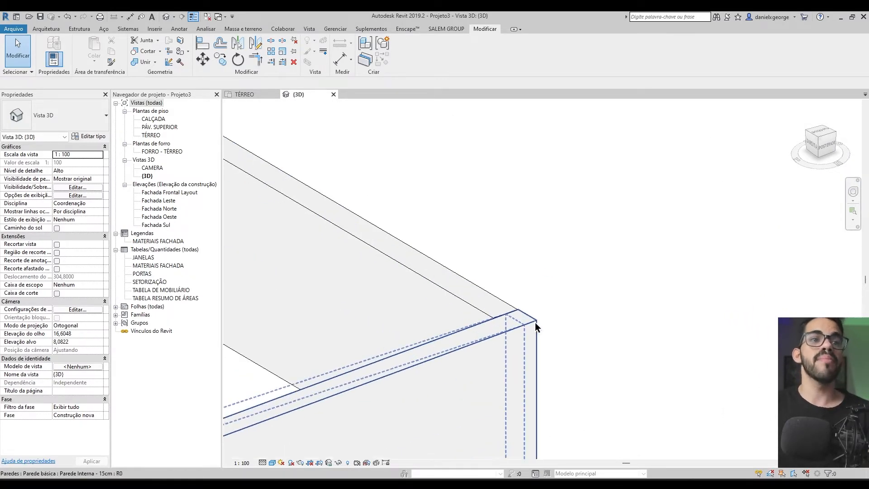
left_click(465, 189)
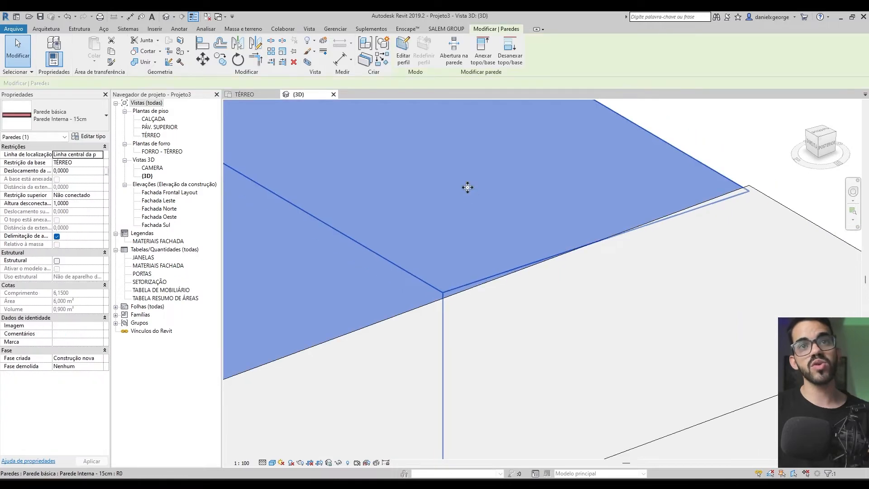
scroll(464, 196, "down", 2)
key("Escape")
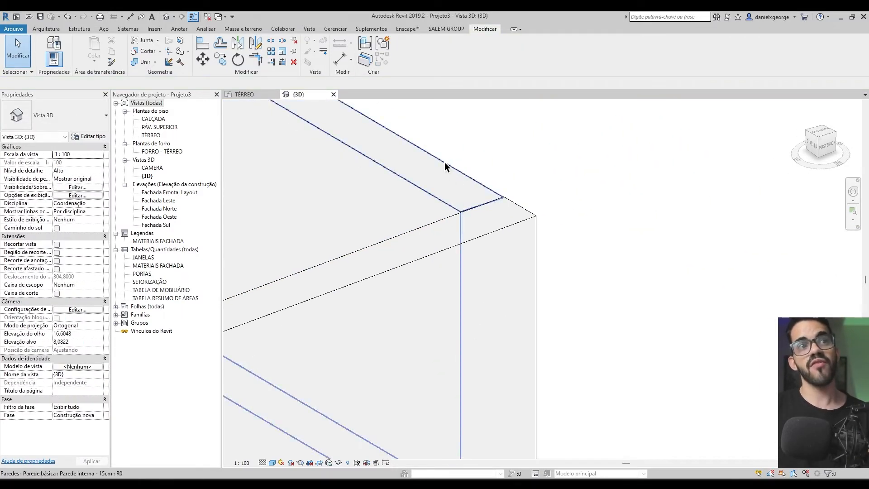
- Examine the high-end corner and the whole wall enclosure from several angles and distances in the 3D view
scroll(408, 213, "down", 2)
scroll(349, 217, "up", 2)
middle_click_drag(349, 218, 621, 236)
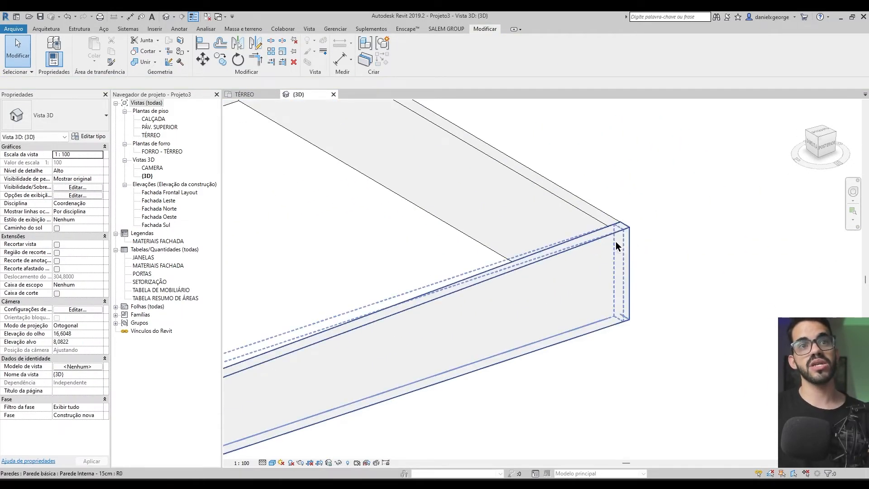
scroll(625, 245, "down", 5)
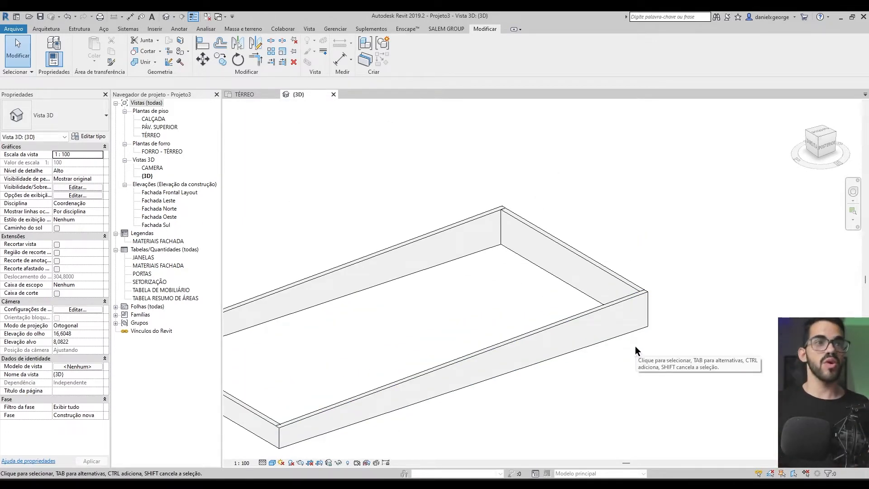
scroll(689, 405, "down", 3)
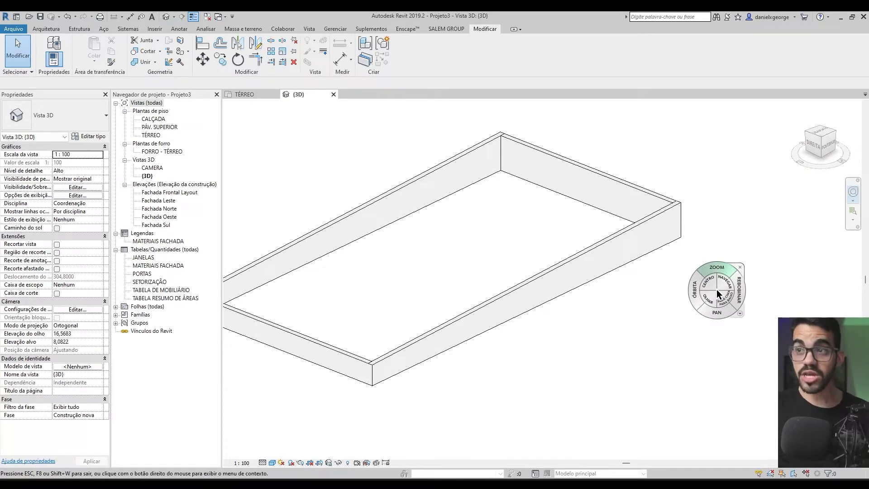
key("Escape")
scroll(502, 344, "down", 4)
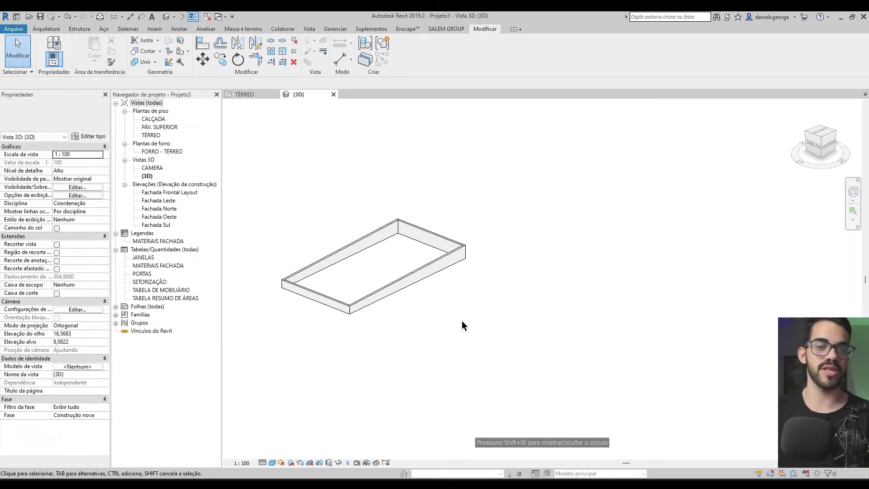
scroll(369, 290, "up", 3)
scroll(474, 322, "down", 3)
middle_click_drag(474, 321, 491, 330)
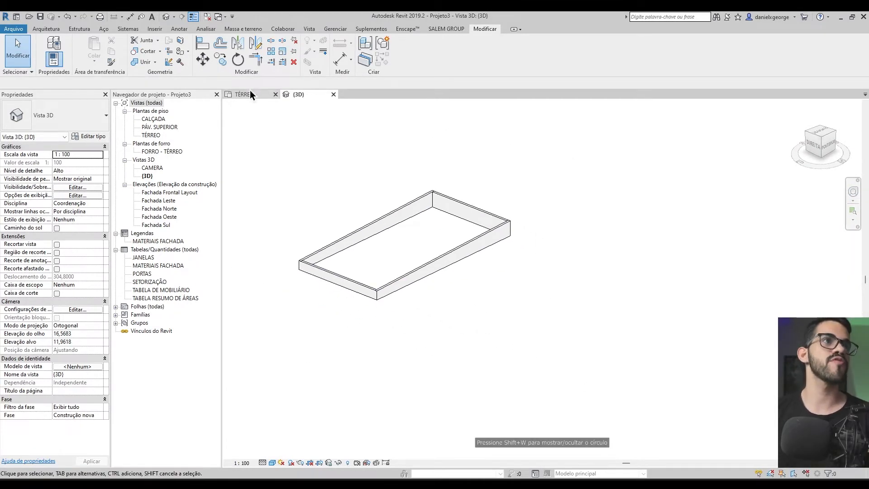
middle_click_drag(387, 260, 383, 260)
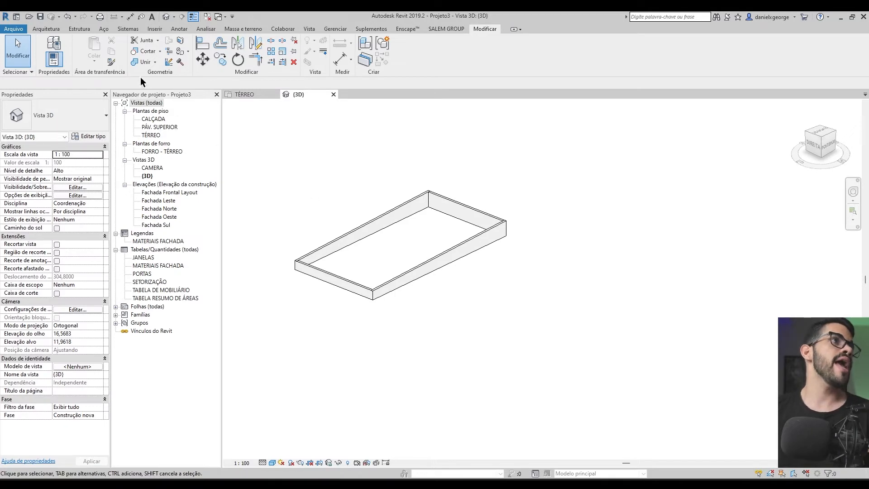
- Create an in-place model in the Paredes category and name it VOLUMETRIA 1
left_click(47, 29)
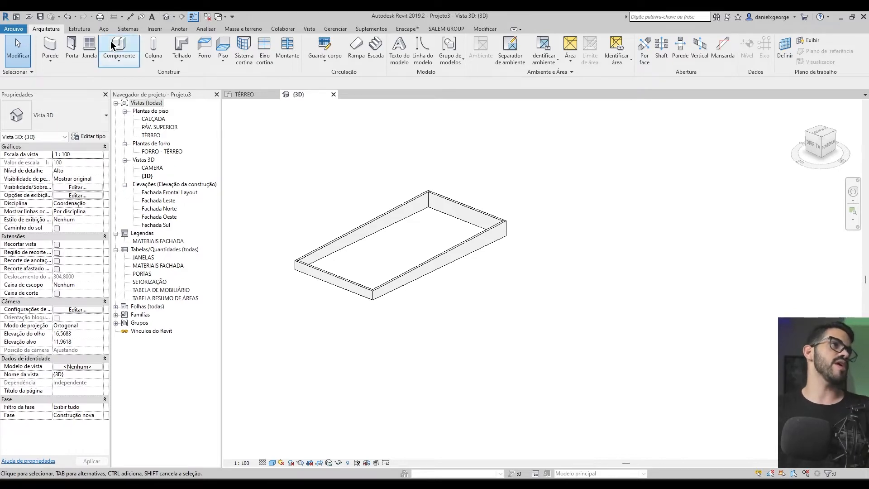
left_click(113, 58)
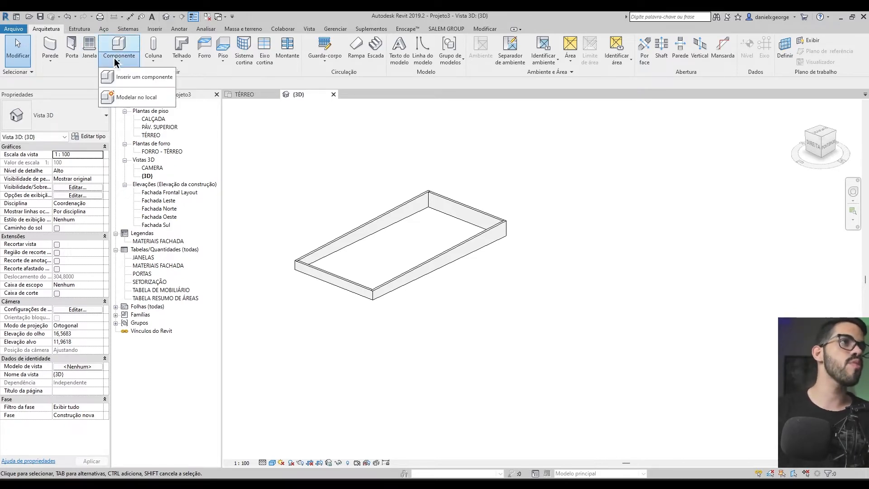
left_click(137, 99)
left_click(379, 207)
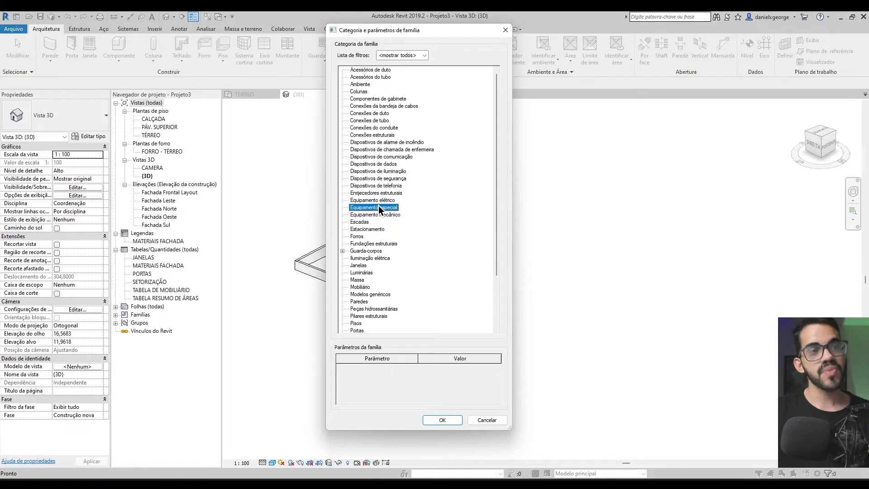
key("p")
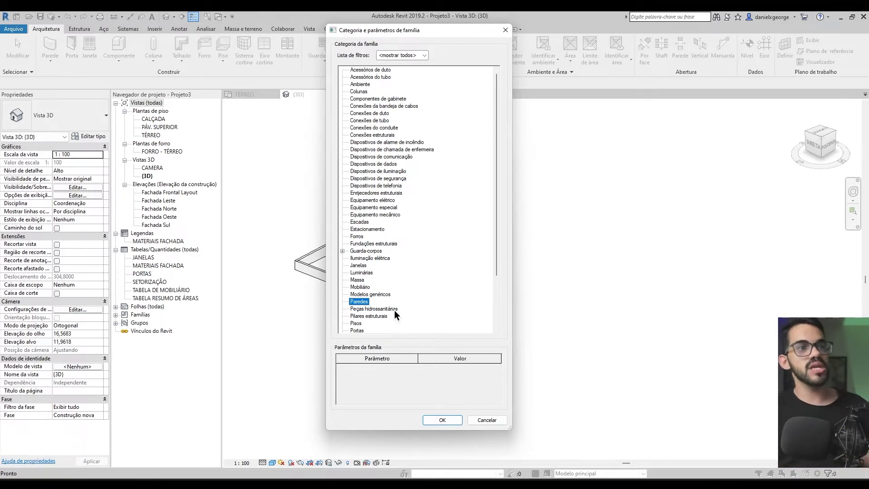
scroll(363, 315, "down", 1)
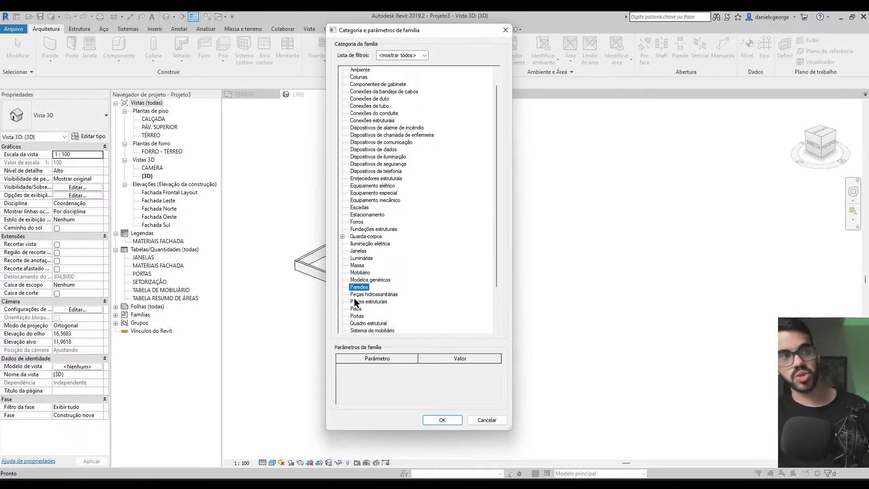
left_click(442, 420)
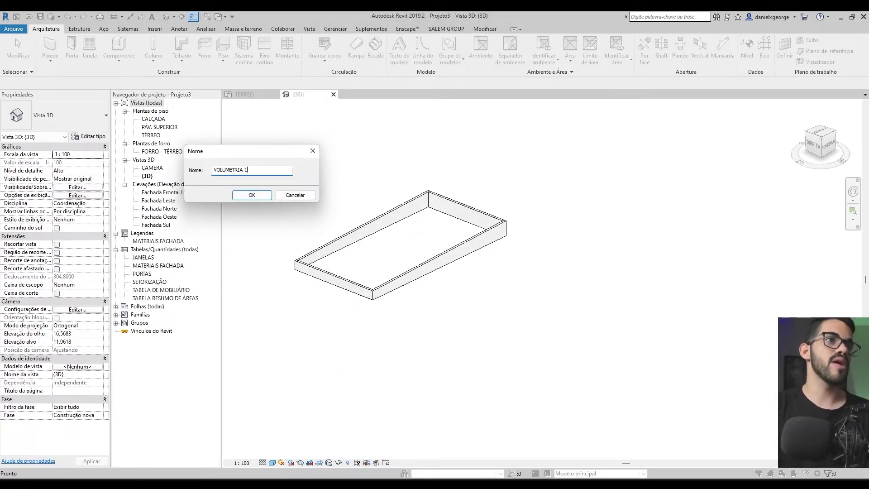
type("VOLUMETRIA 1")
key("Return")
scroll(374, 295, "up", 2)
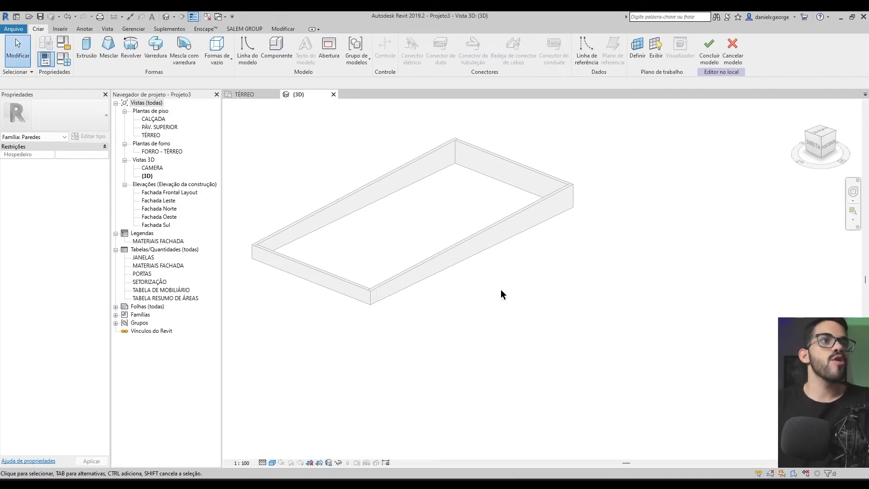
- In the TÉRREO floor plan, start a solid extrusion and sketch a rectangle matching the outer outline of the wall enclosure
left_click(245, 94)
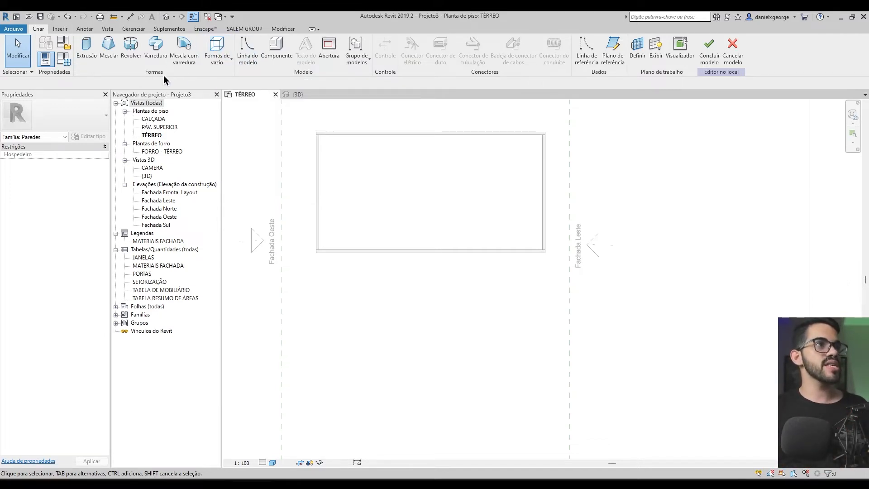
middle_click_drag(392, 320, 406, 305)
scroll(408, 305, "up", 3)
scroll(483, 239, "down", 4)
middle_click_drag(486, 205, 482, 214)
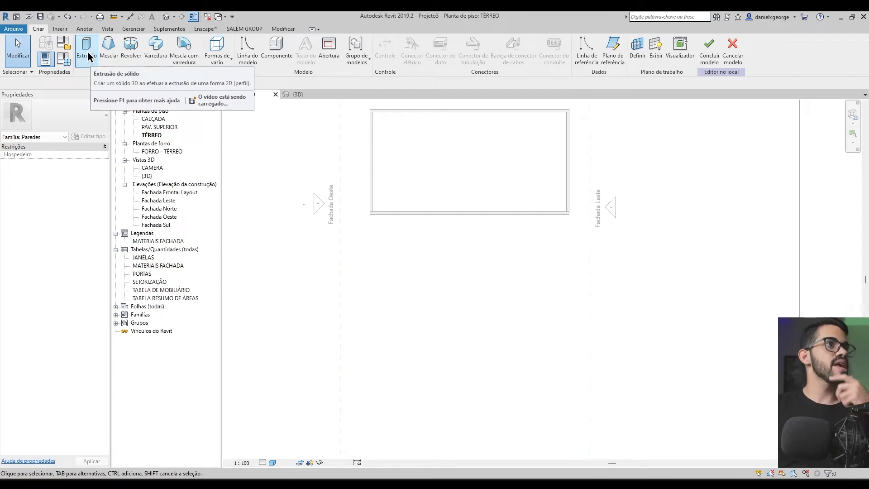
left_click(87, 51)
left_click(374, 41)
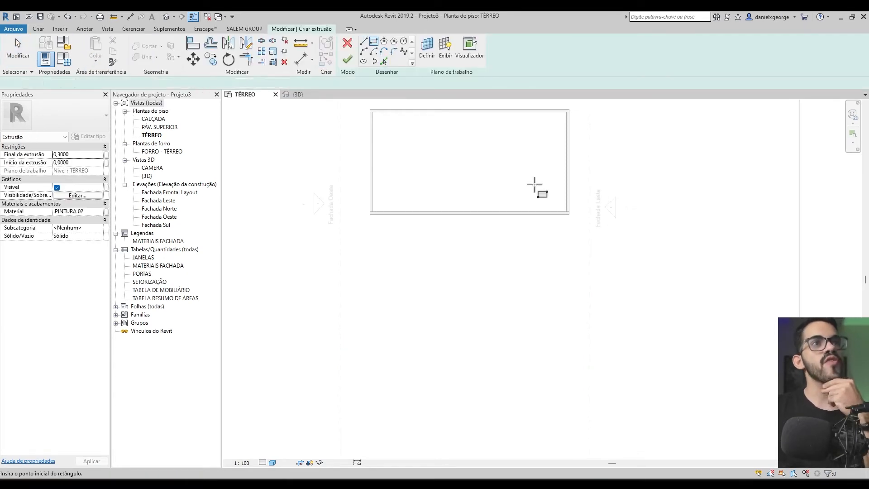
left_click(568, 109)
left_click(356, 212)
key("Escape")
key("Escape")
- Move the four lines of the sketched rectangle straight down to an empty area below the existing wall enclosure
middle_click_drag(589, 203, 587, 244)
left_click_drag(586, 135, 226, 319)
left_click(201, 61)
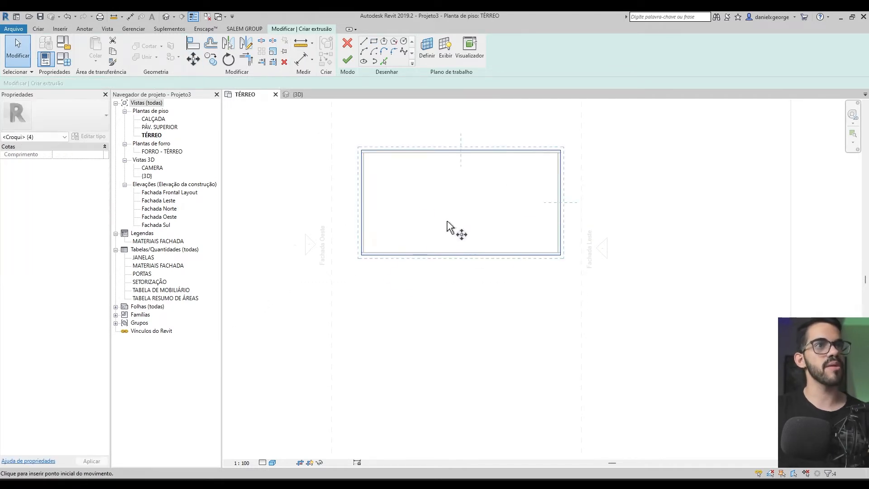
left_click(446, 221)
left_click(439, 291)
left_click(480, 307)
scroll(490, 307, "up", 2)
middle_click_drag(487, 285, 482, 302)
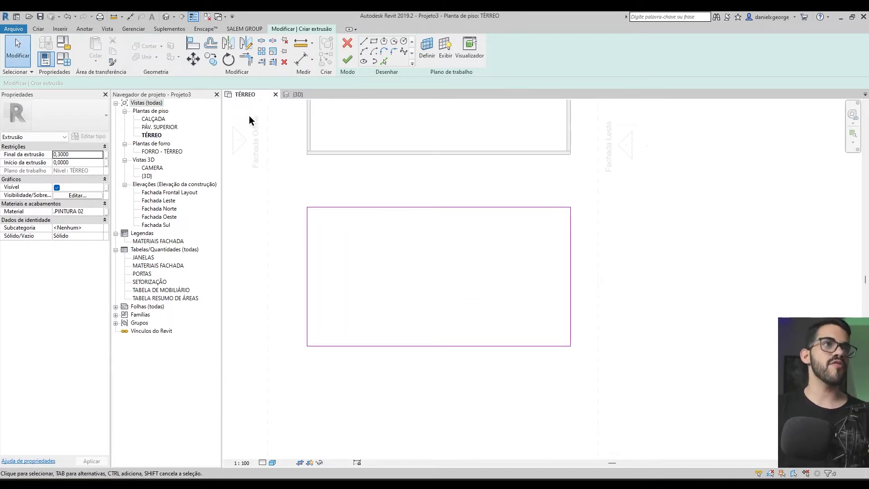
- Offset a copy of the whole rectangle 0,1500 inward to form the inner outline of the walls
left_click(211, 44)
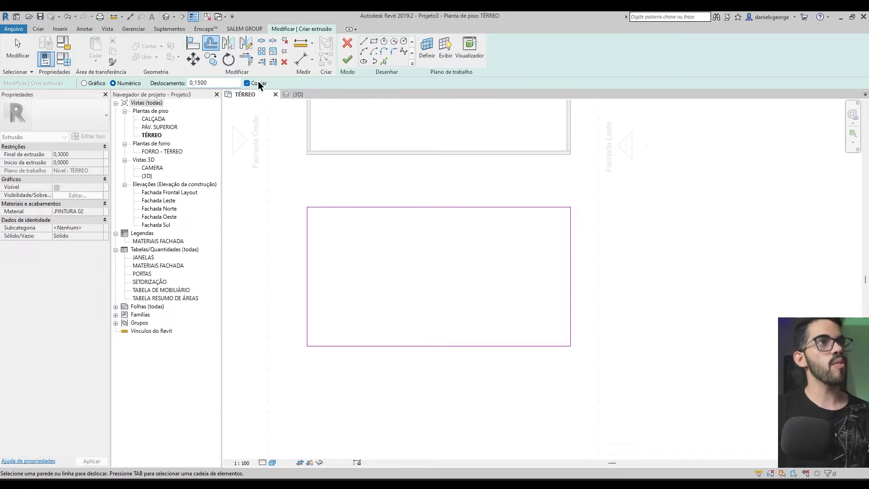
key("Tab")
left_click(398, 213)
middle_click_drag(417, 285, 365, 287)
key("Escape")
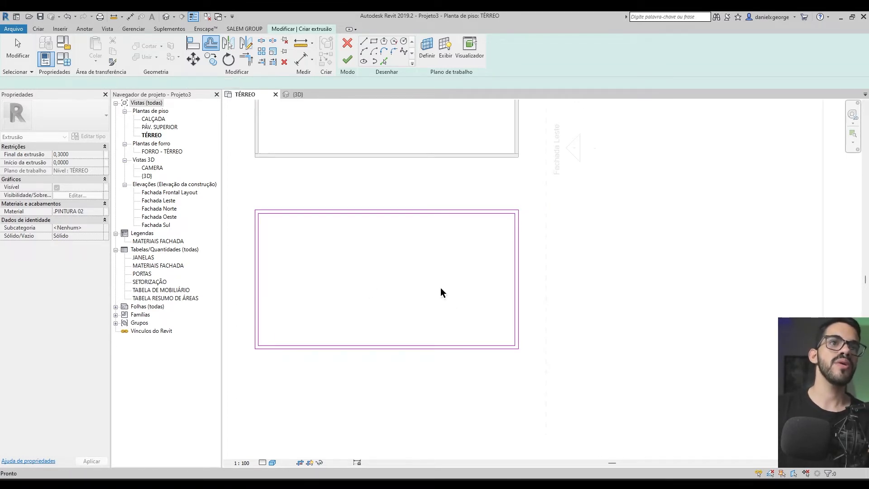
scroll(396, 270, "down", 3)
scroll(374, 256, "up", 5)
middle_click_drag(432, 230, 591, 221)
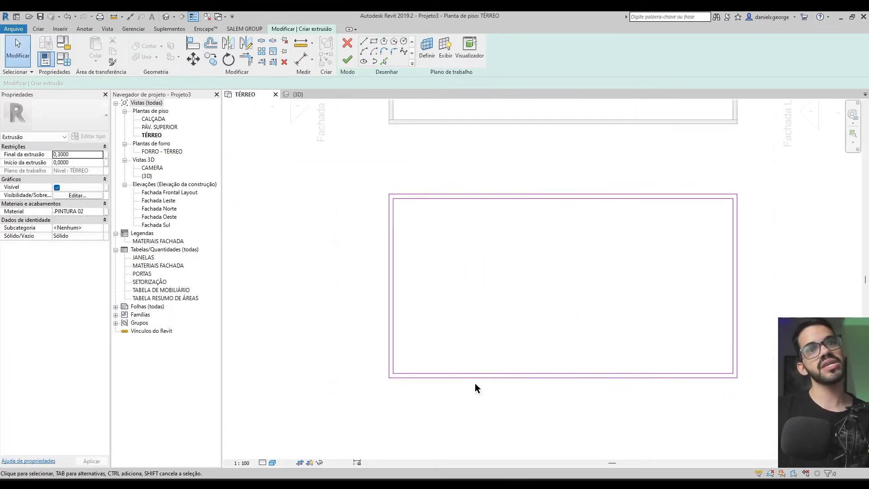
scroll(461, 281, "down", 2)
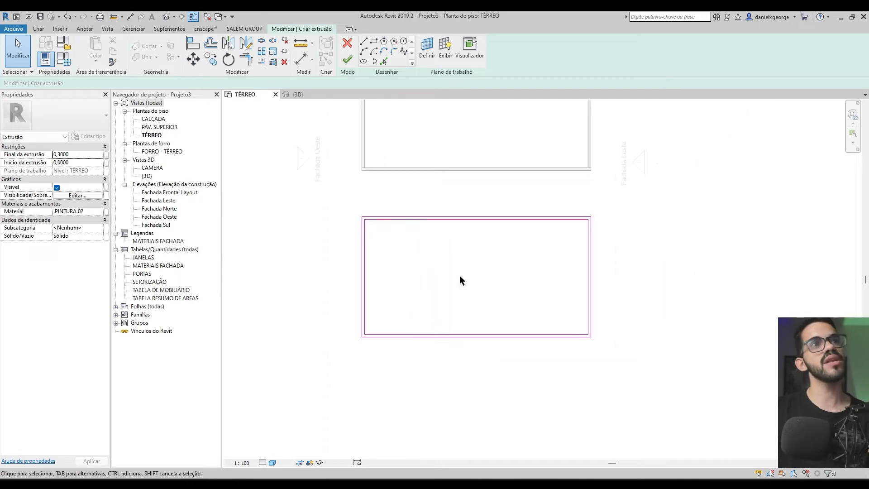
- Finish the extrusion sketch and view the resulting wall frame beside the original enclosure in the 3D view
left_click(348, 60)
left_click(297, 95)
scroll(425, 330, "down", 3)
scroll(374, 359, "up", 5)
middle_click_drag(374, 359, 575, 359, "shift")
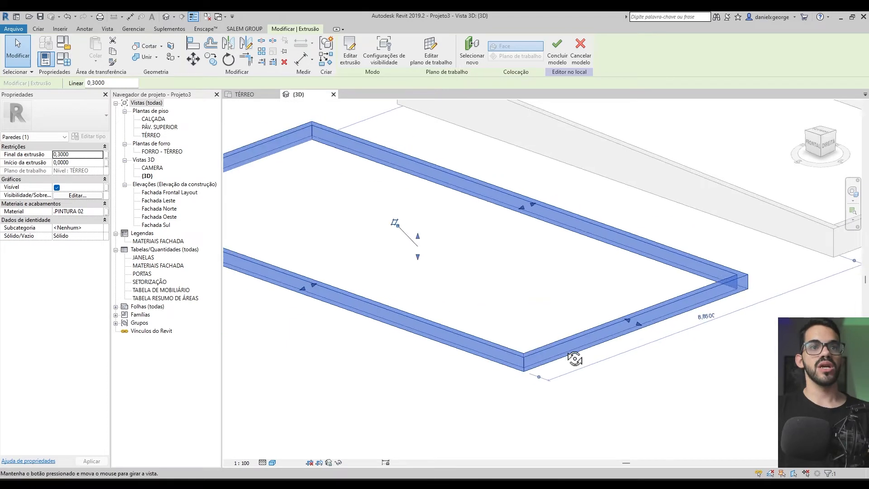
scroll(602, 385, "down", 3)
scroll(656, 326, "up", 2)
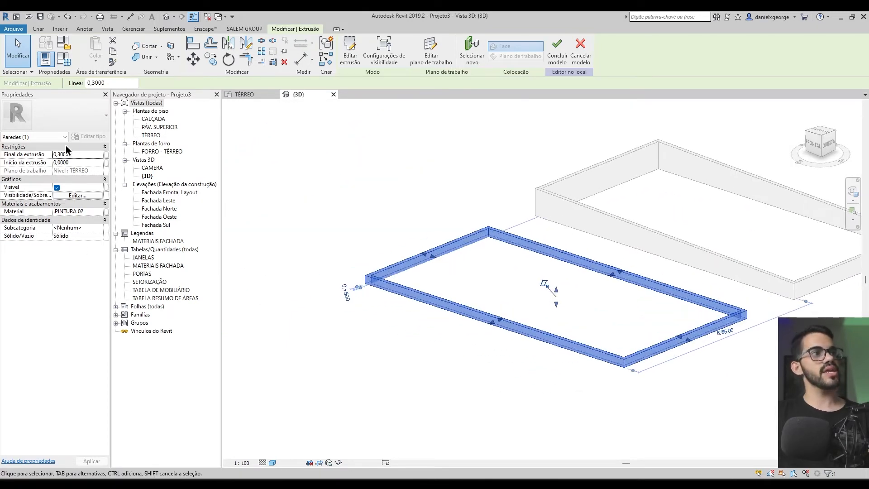
- Set the extrusion end of the wall frame to 1 and check its height from the front
left_click(78, 155)
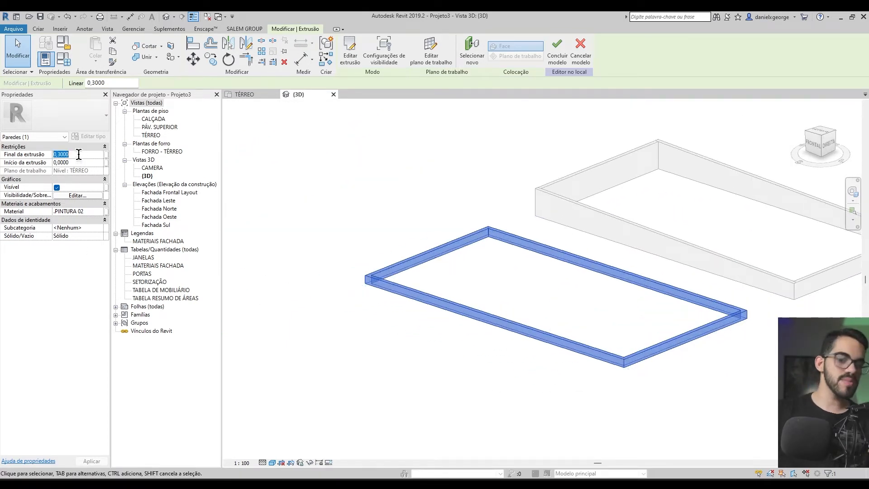
type("1")
left_click(483, 380)
middle_click_drag(484, 380, 375, 277, "shift")
left_click(476, 355)
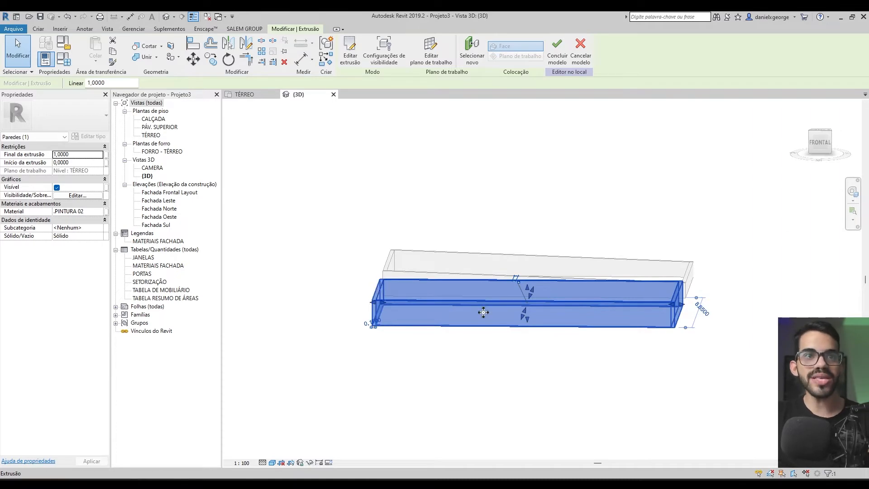
left_click(529, 293)
left_click(523, 379)
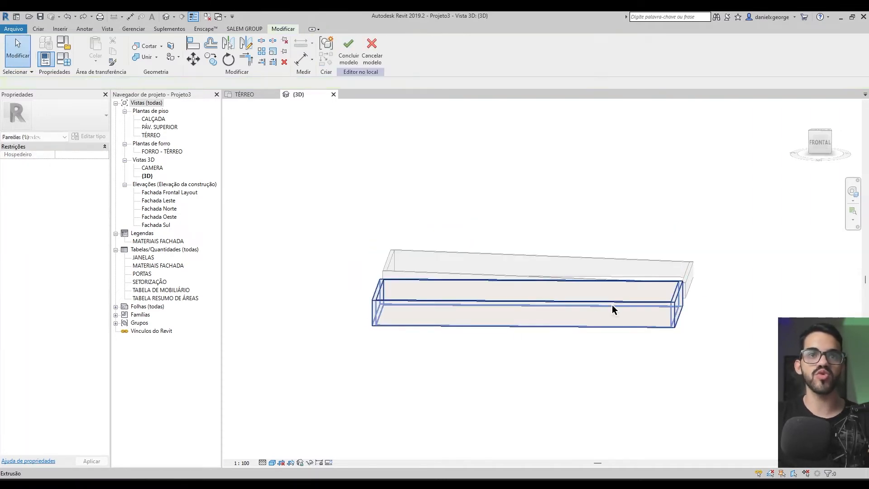
left_click(612, 305)
left_click(522, 369)
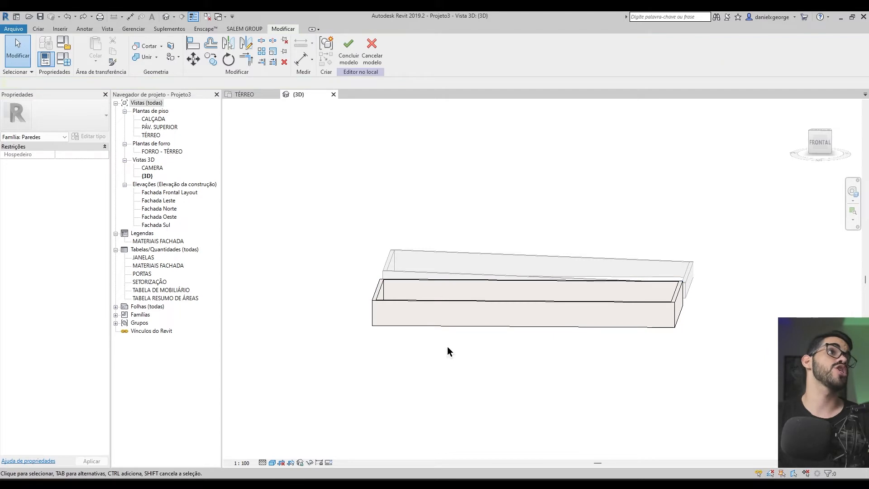
- Start a void extrusion and set its work plane to the outer front face of the frame by selecting a plane
left_click(39, 29)
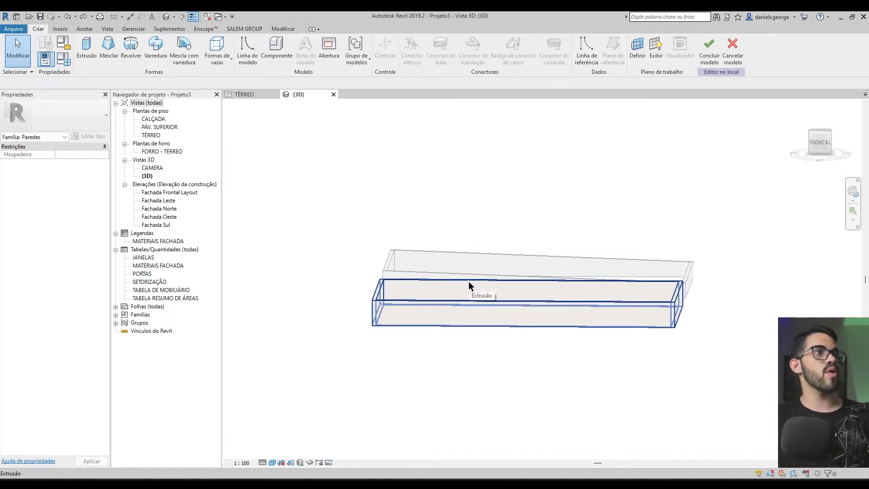
middle_click_drag(393, 284, 470, 277)
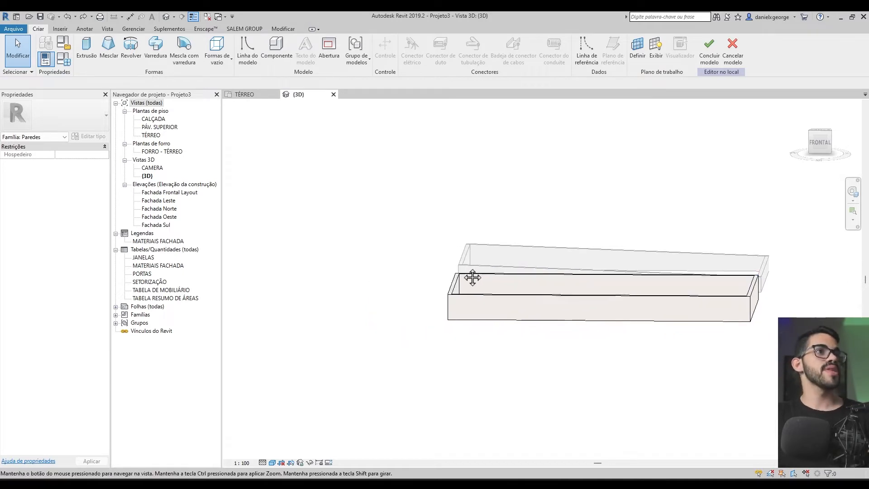
left_click(212, 59)
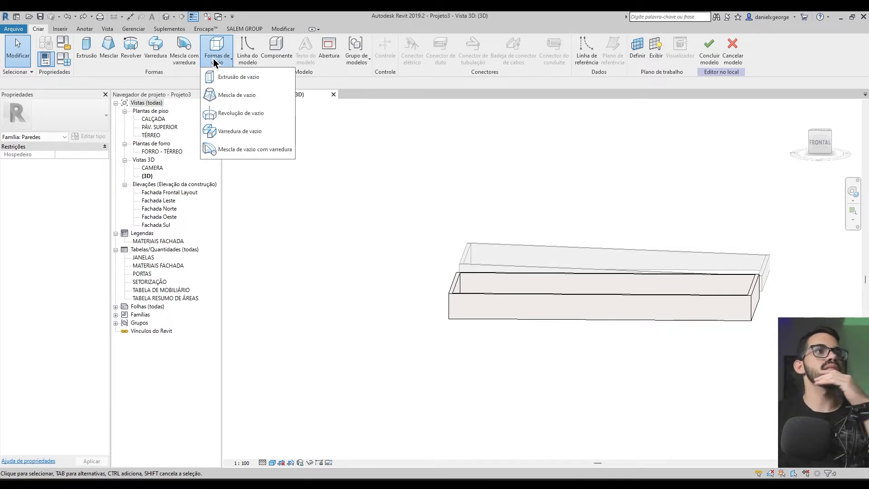
left_click(239, 77)
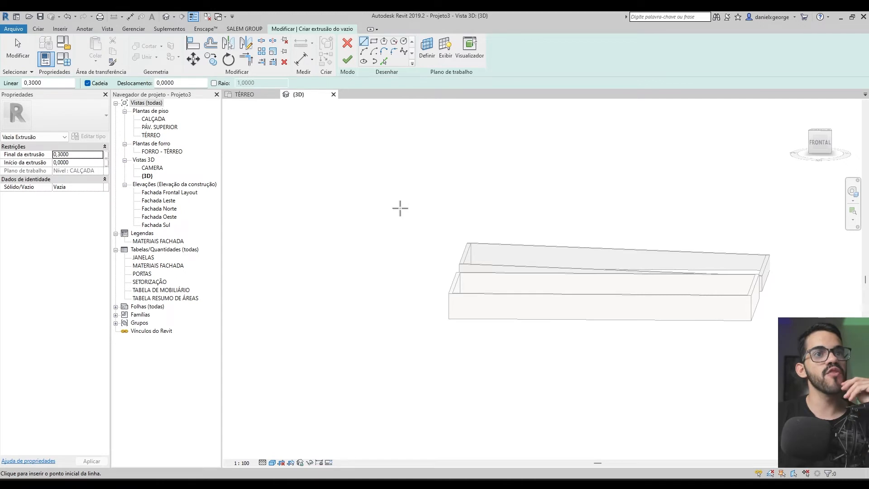
middle_click_drag(400, 208, 352, 183)
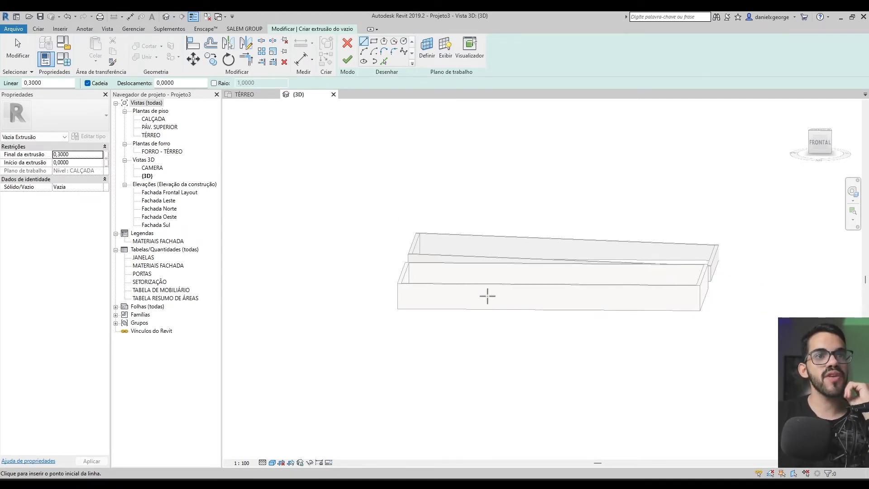
scroll(488, 296, "up", 3)
scroll(493, 291, "down", 2)
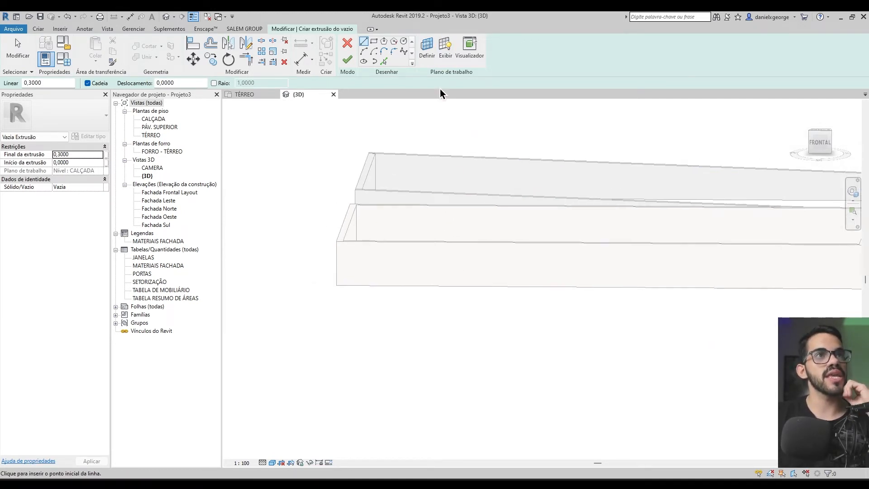
left_click(426, 50)
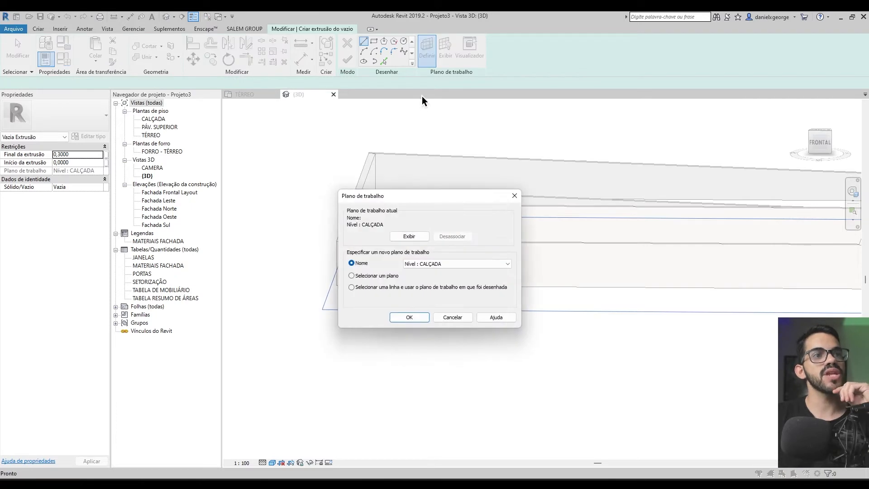
left_click(373, 275)
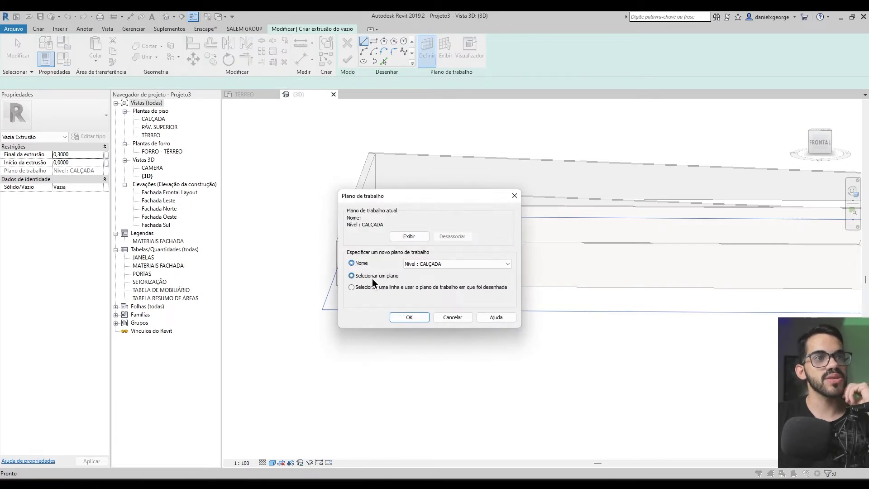
left_click(408, 317)
left_click(442, 264)
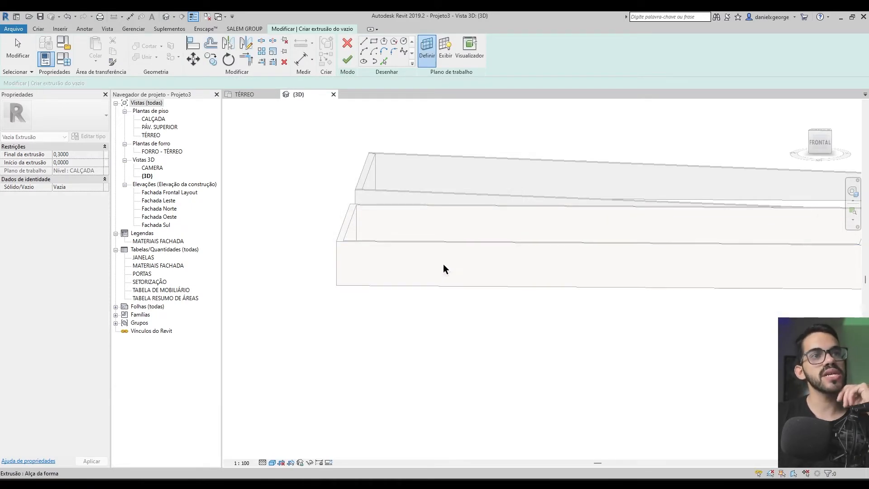
- Sketch a closed triangle on the front face, about 0,4 deep at one end and tapering to the opposite upper corner
scroll(494, 274, "down", 2)
scroll(613, 252, "up", 2)
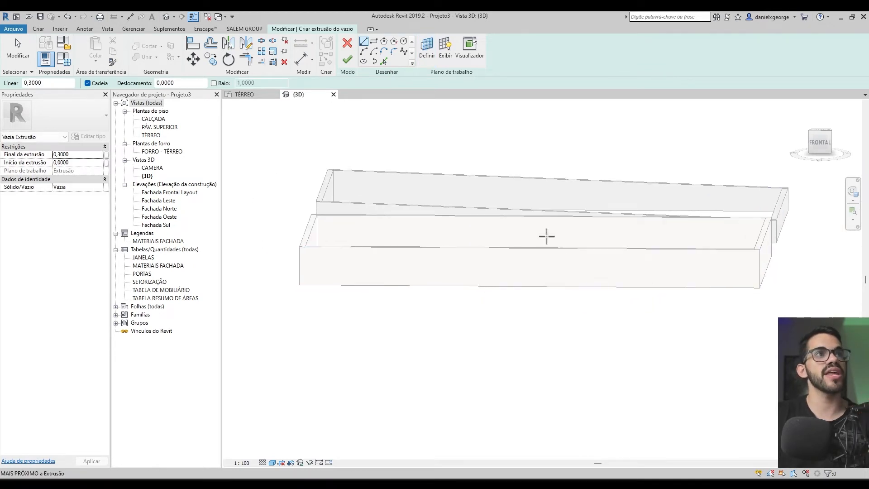
scroll(308, 265, "up", 3)
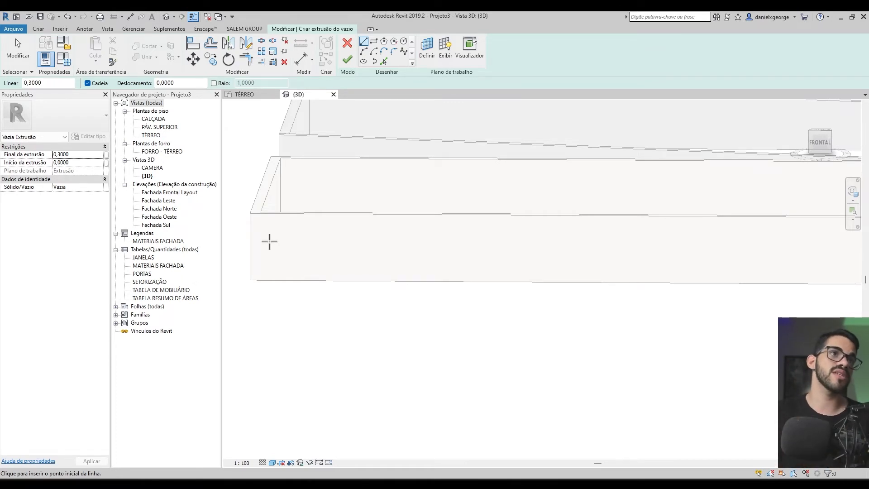
left_click(249, 213)
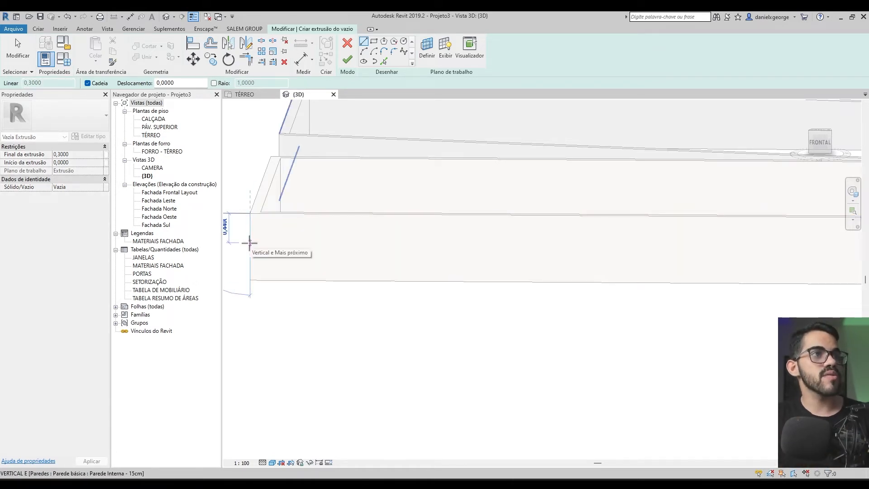
middle_click_drag(258, 249, 310, 252)
left_click(301, 243)
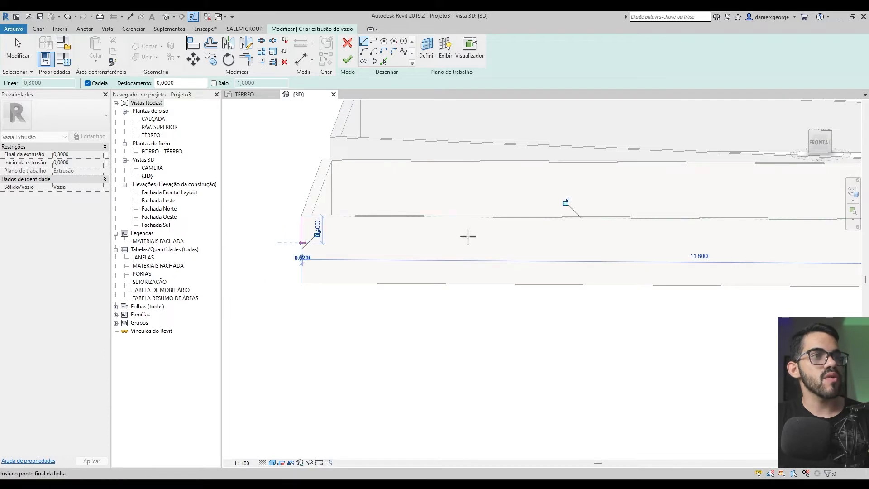
middle_click_drag(453, 238, 326, 226)
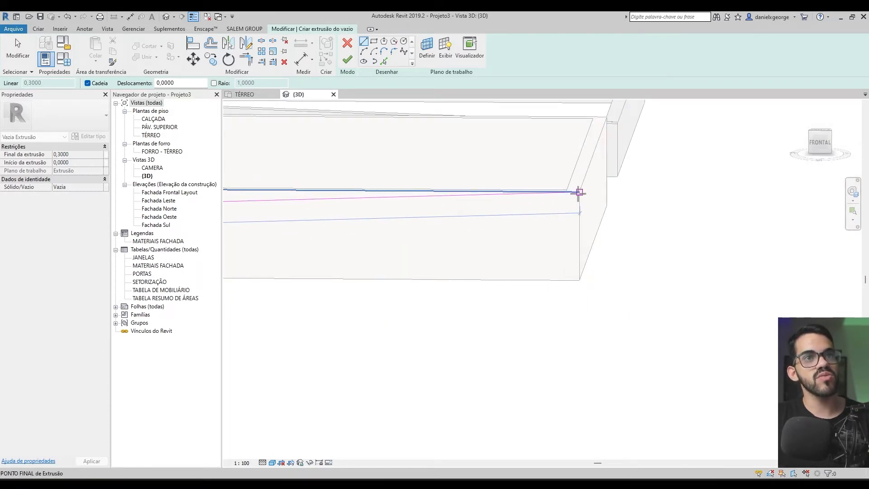
left_click(579, 192)
scroll(359, 190, "down", 4)
left_click(291, 216)
left_click(291, 217)
key("Escape")
key("Escape")
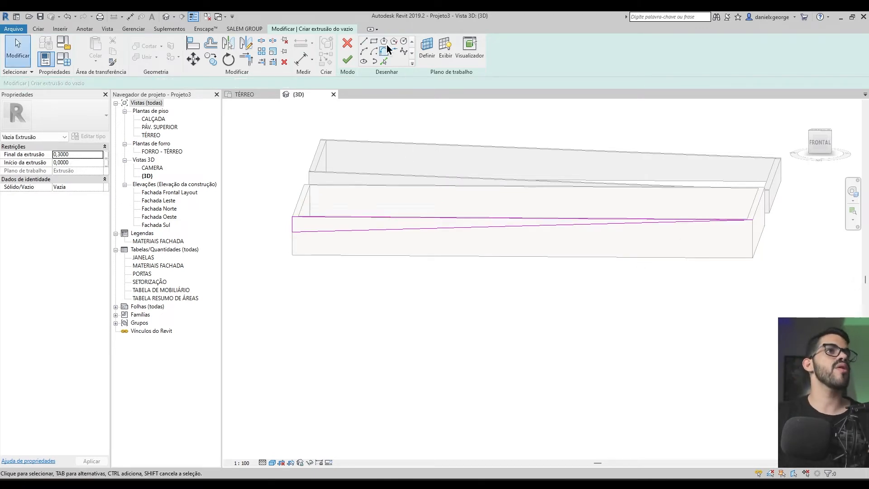
- Finish the void sketch and stretch the void past both long walls, from about -1,63 to 7,24
left_click(347, 59)
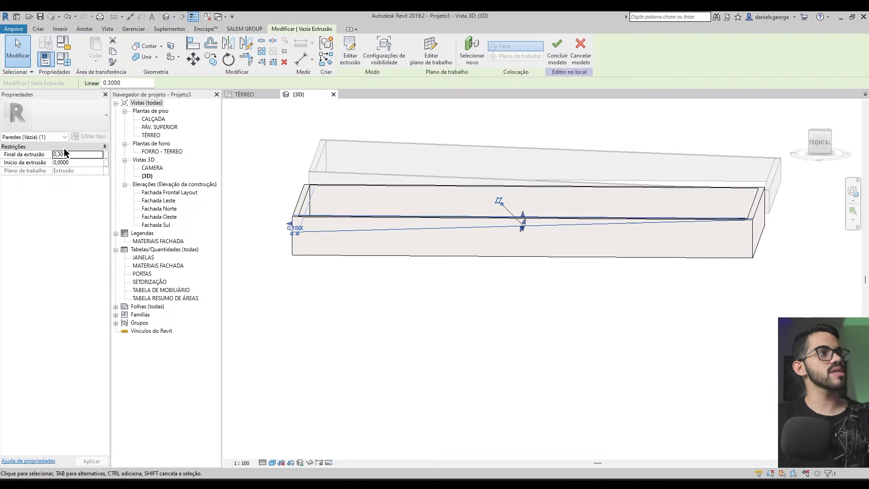
scroll(553, 314, "down", 2)
middle_click_drag(553, 315, 514, 297, "shift")
scroll(520, 266, "up", 3)
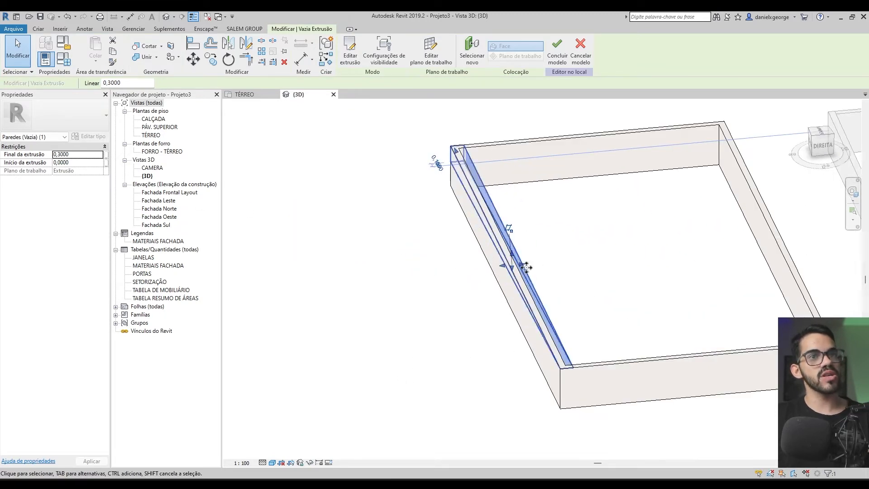
left_click_drag(526, 267, 815, 239)
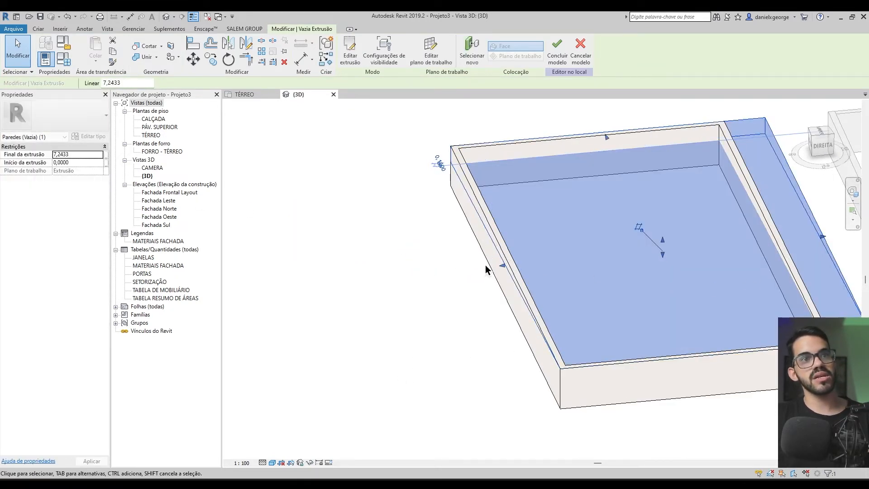
left_click_drag(503, 267, 451, 304)
scroll(451, 304, "down", 2)
middle_click_drag(452, 305, 563, 389, "shift")
left_click(563, 386)
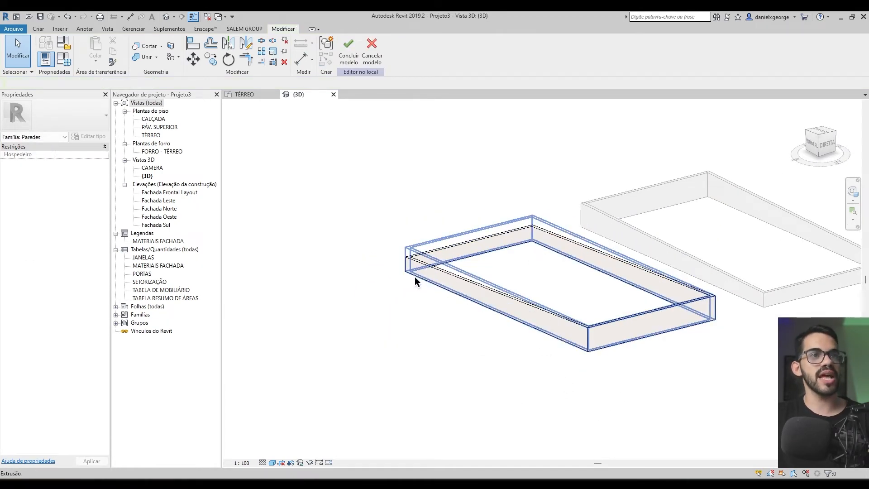
- Check the void and the sloped cut from several angles and finish the in-place model
left_click(403, 255)
scroll(661, 279, "up", 2)
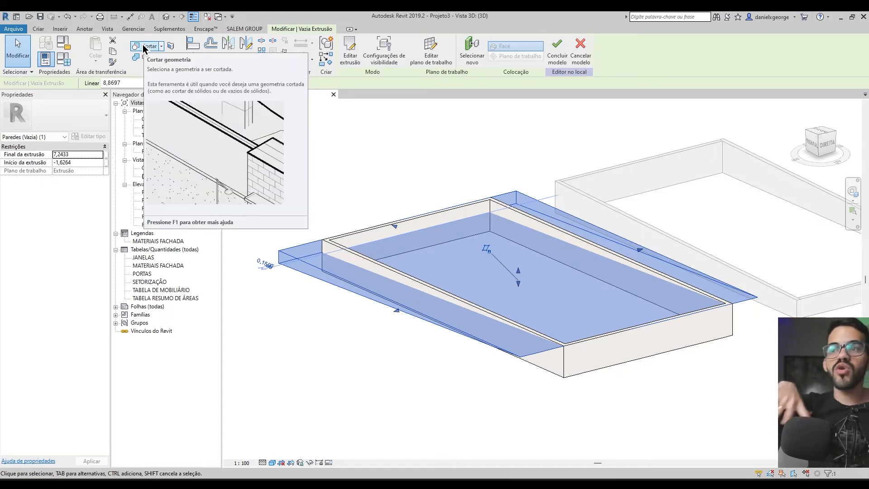
left_click(426, 381)
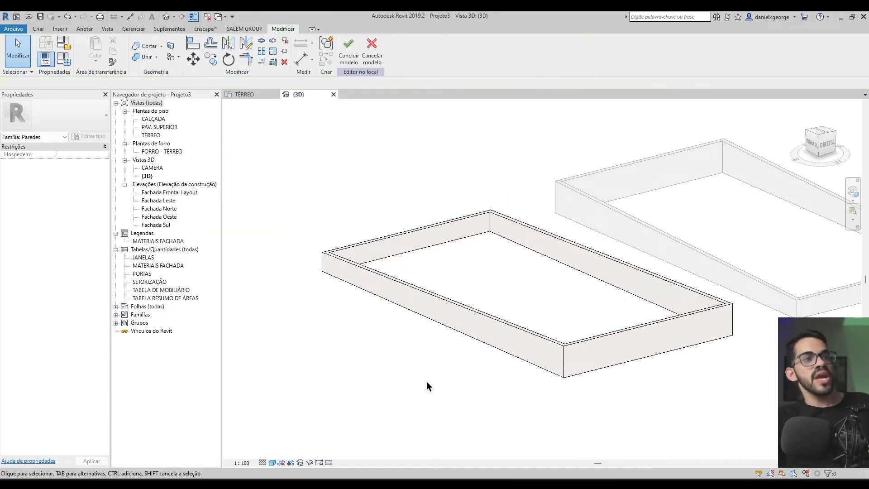
scroll(392, 379, "down", 3)
middle_click_drag(346, 373, 504, 411, "shift")
scroll(372, 374, "up", 8)
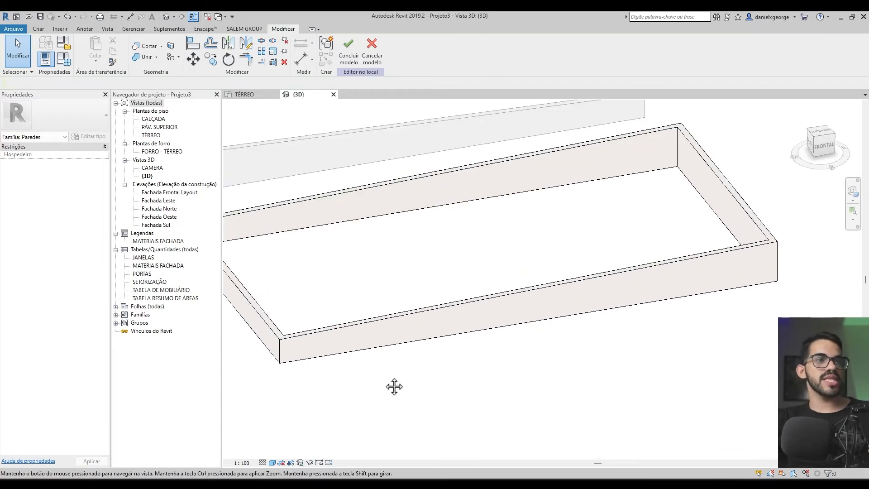
left_click(349, 47)
scroll(433, 332, "down", 5)
key("Escape")
- Reopen the finished frame for in-place editing and close the editor again
left_click(446, 303)
scroll(467, 357, "down", 3)
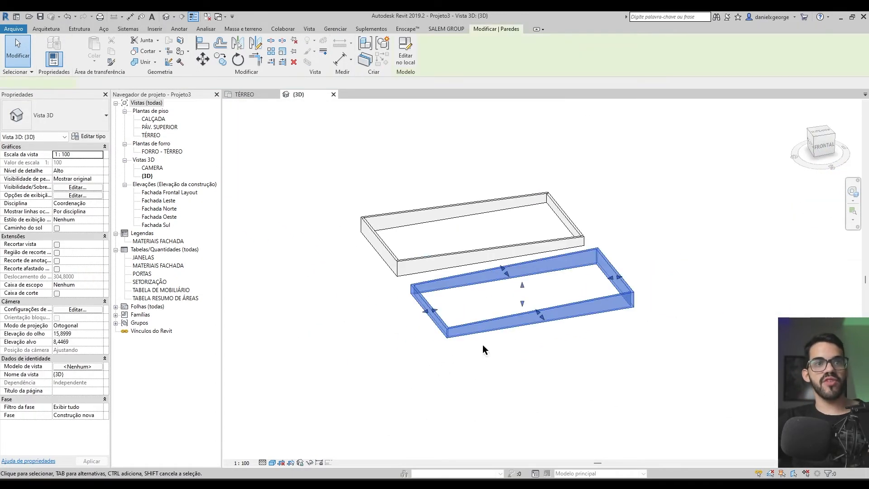
scroll(473, 373, "up", 2)
key("Escape")
left_click(451, 326)
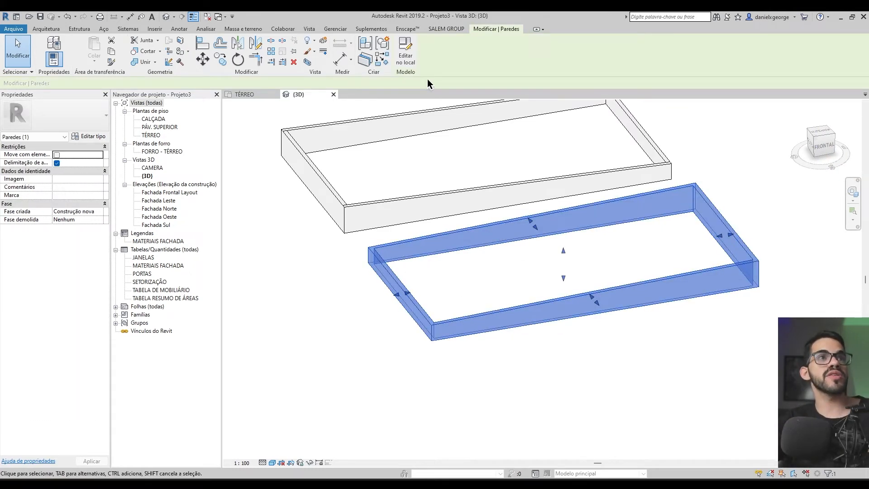
left_click(407, 56)
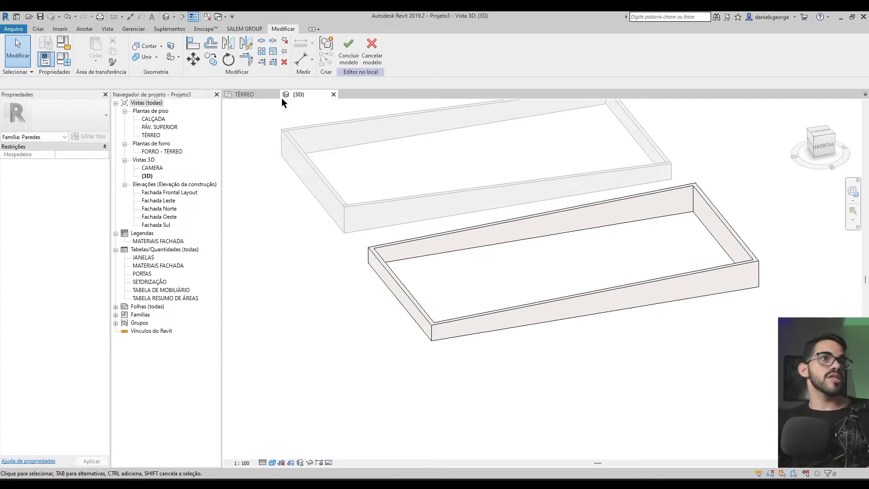
left_click(348, 45)
- Try to lower the top of the finished frame directly in the 3D view with its shape handle
left_click(490, 323)
middle_click_drag(493, 344, 551, 258, "shift")
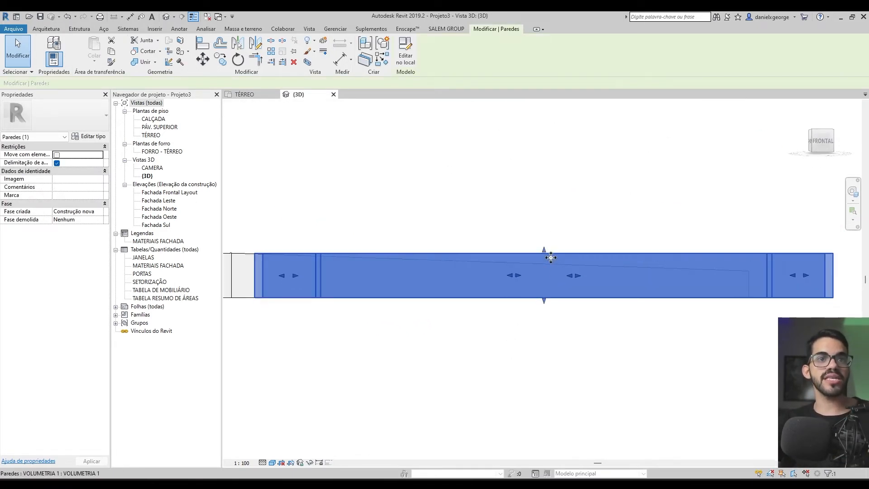
left_click_drag(544, 250, 545, 301)
middle_click_drag(545, 300, 520, 413, "shift")
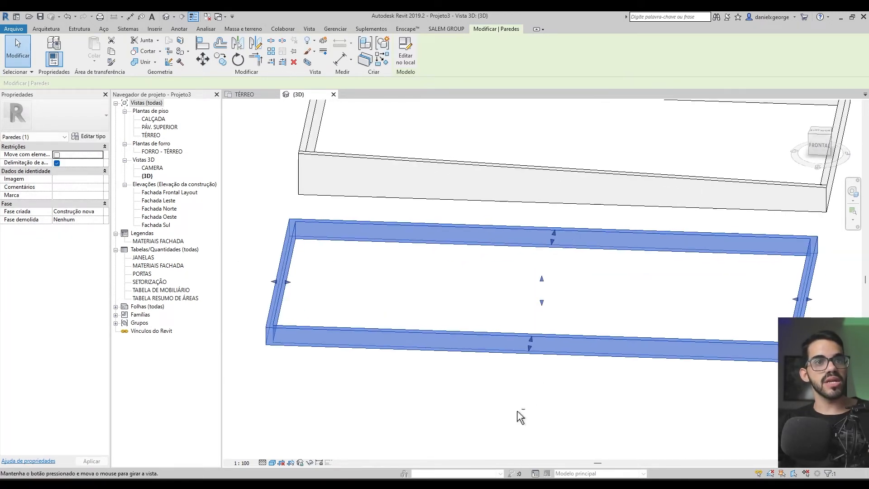
left_click(518, 408)
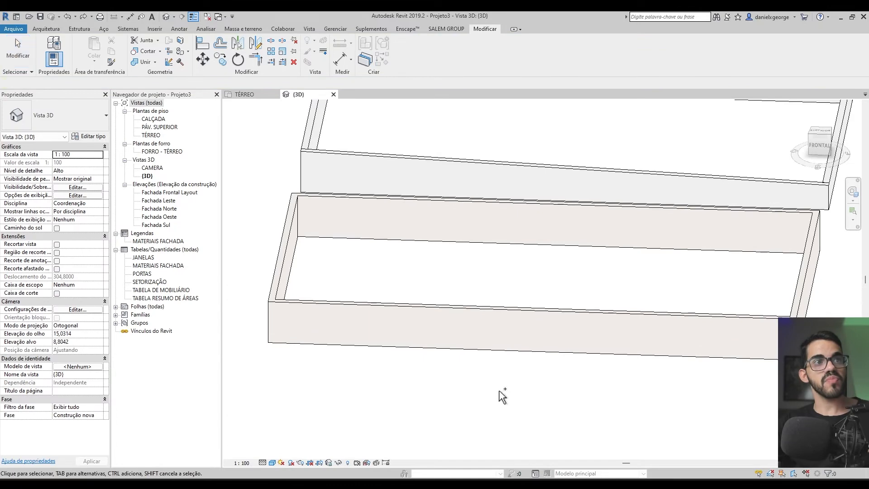
left_click(472, 332)
middle_click_drag(477, 365, 504, 399, "shift")
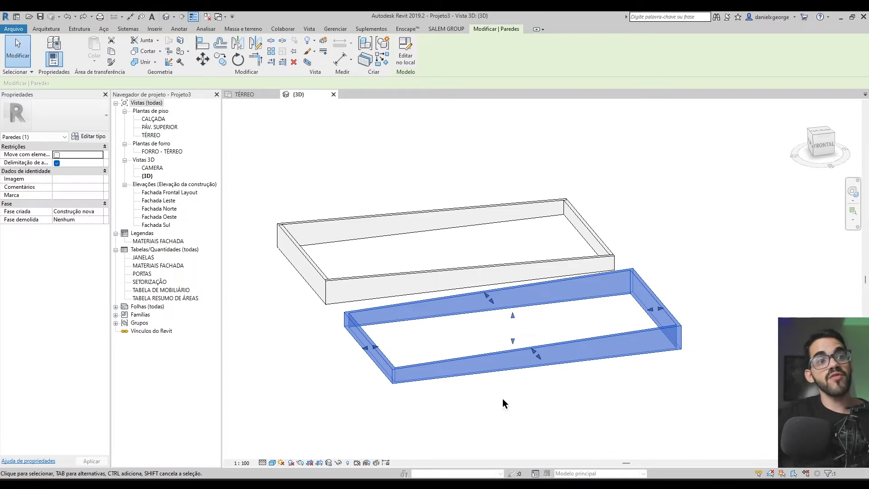
- Examine the low front corner of the sloped frame up close
scroll(397, 377, "up", 8)
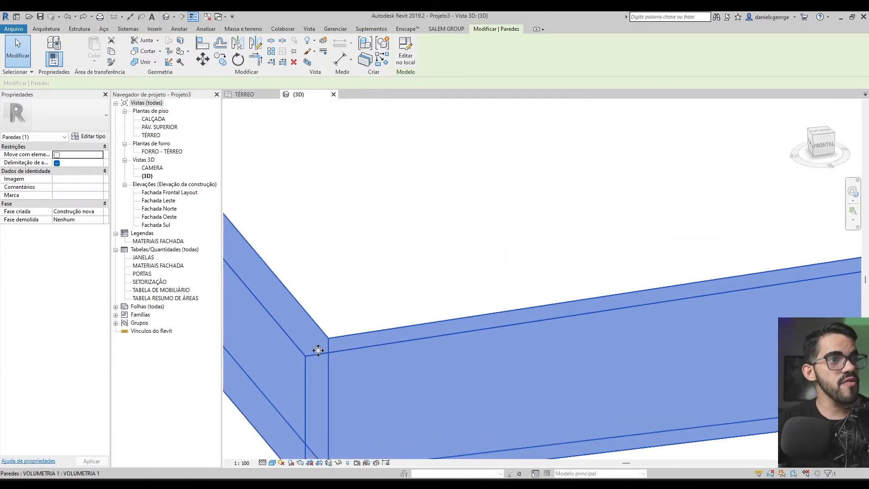
scroll(299, 347, "up", 3)
middle_click_drag(295, 346, 438, 292)
key("Escape")
left_click(472, 377)
middle_click_drag(472, 377, 463, 334)
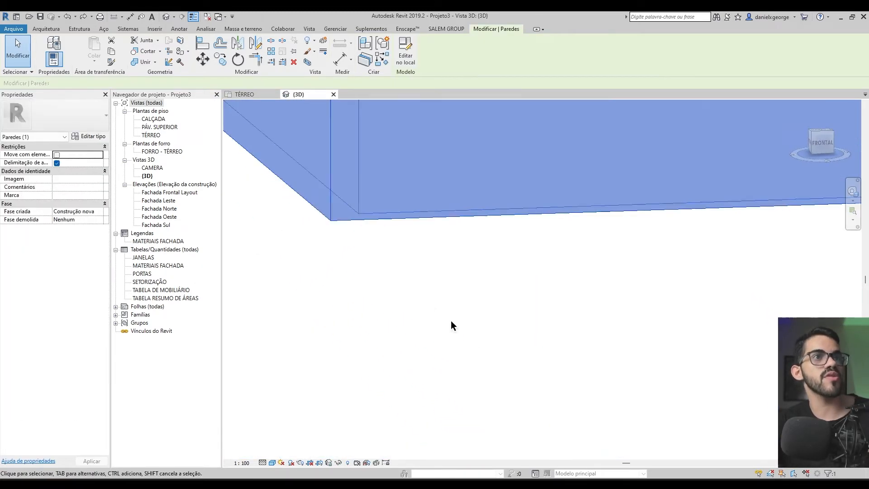
scroll(461, 258, "down", 5)
- Examine the sloped frame from the front and in perspective beside the original enclosure
left_click(820, 144)
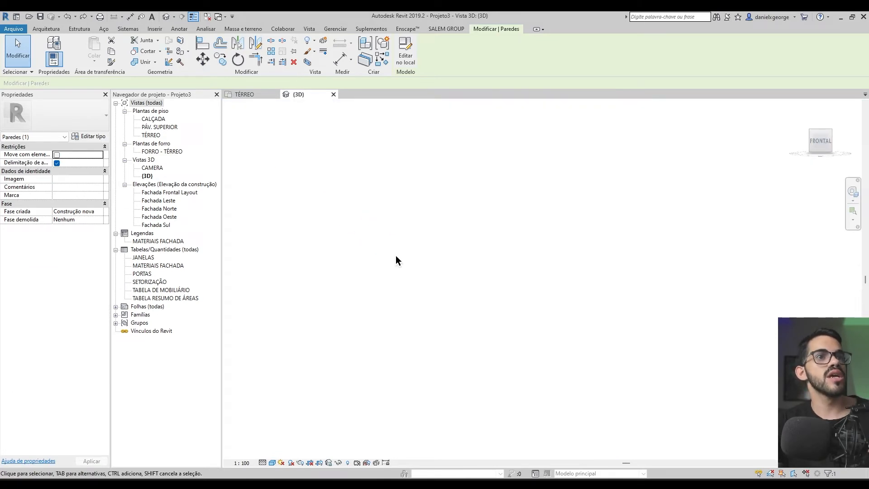
scroll(376, 276, "up", 8)
scroll(366, 290, "down", 7)
middle_click_drag(446, 348, 508, 387, "shift")
key("Escape")
scroll(525, 374, "up", 3)
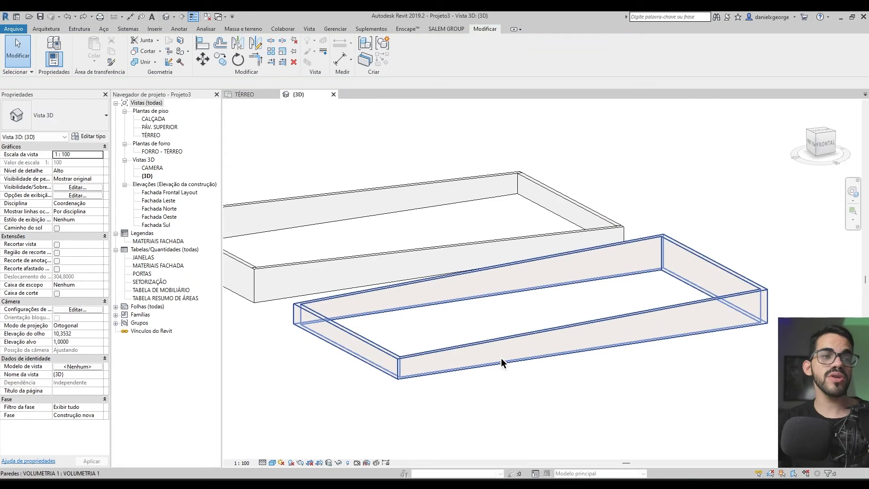
left_click(510, 363)
left_click(511, 394)
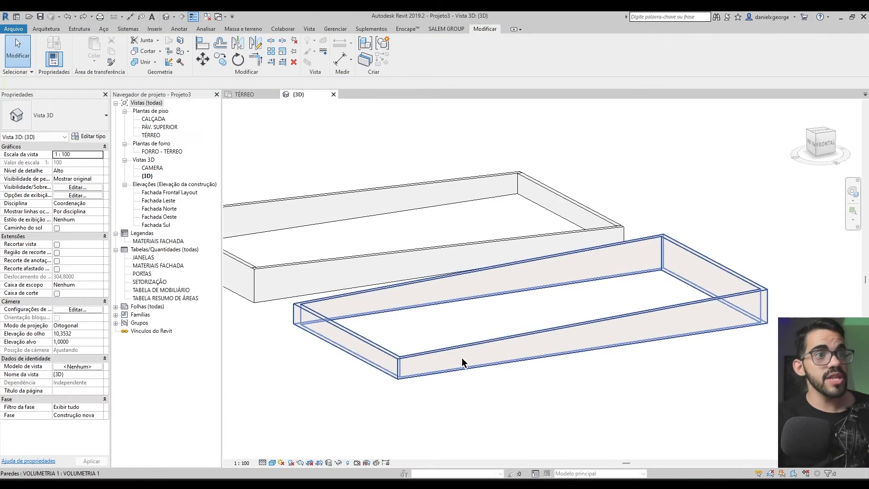
left_click(462, 358)
left_click(518, 406)
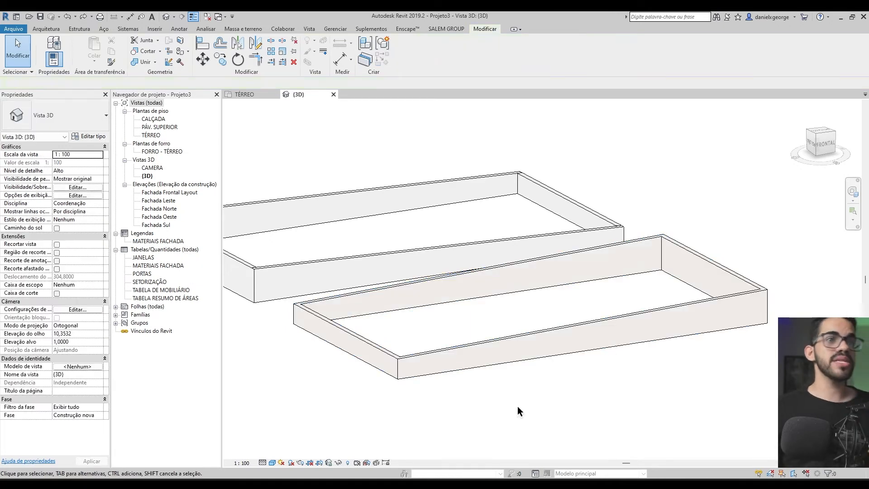
- Reopen the sloped frame for in-place editing and pick .CONCRETO as the material of its solid extrusion
double_click(479, 357)
left_click(482, 359)
left_click(481, 399)
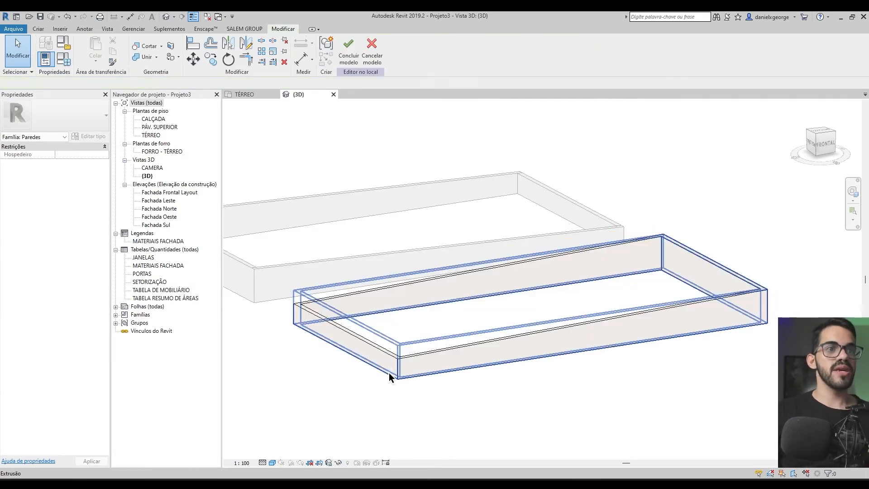
left_click(398, 363)
left_click(415, 380)
scroll(413, 362, "up", 3)
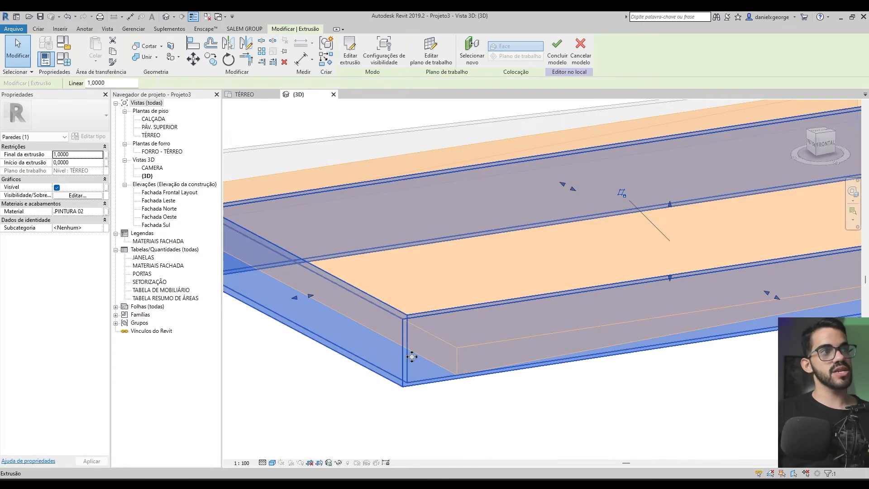
left_click(95, 211)
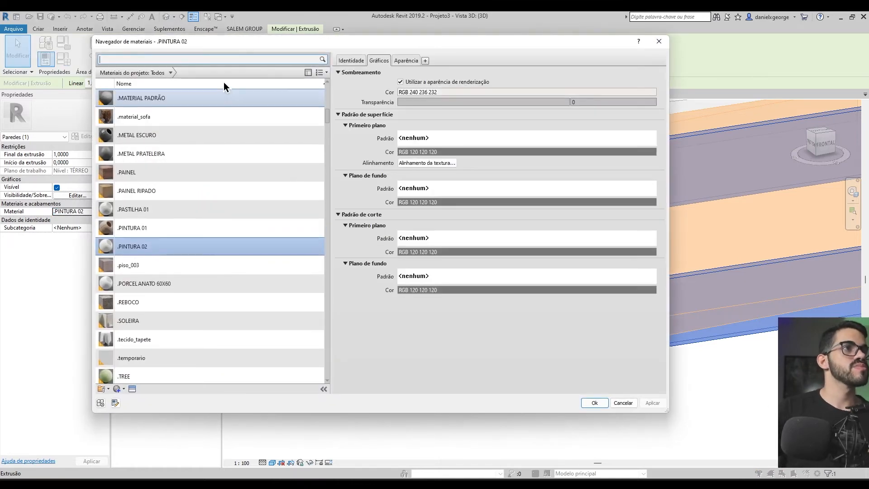
left_click(201, 59)
type(".C")
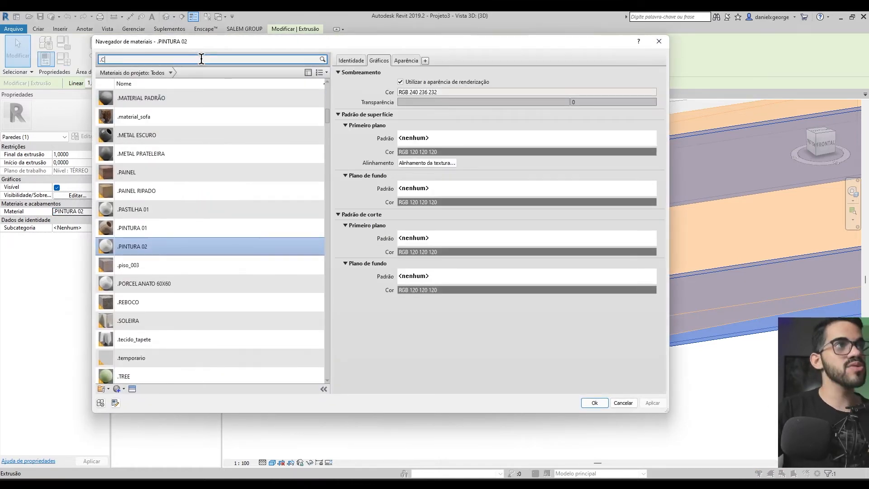
type("ONCRETO")
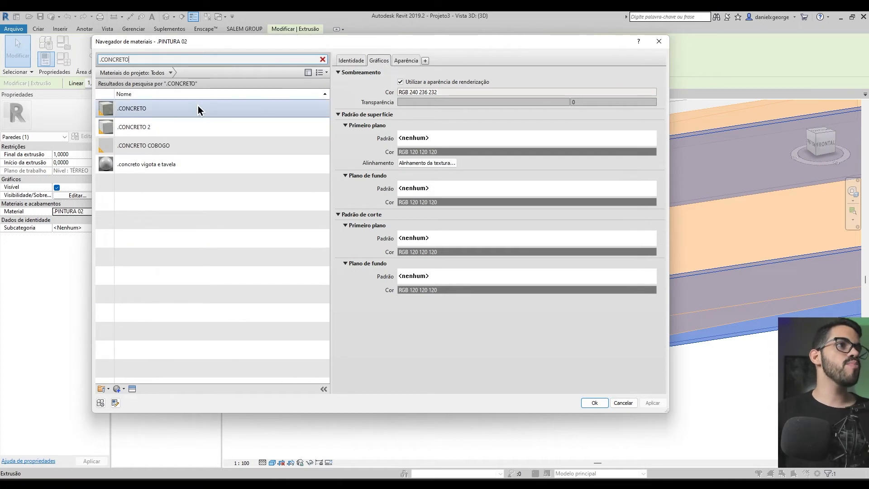
left_click(197, 107)
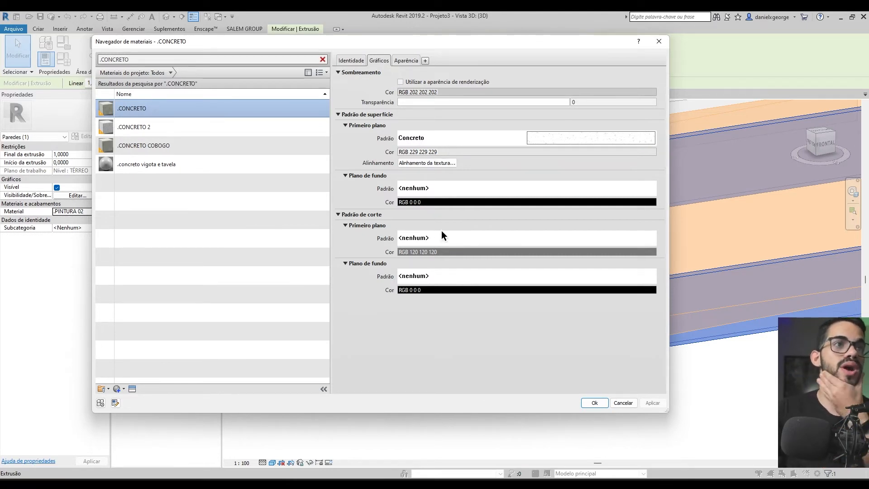
- Set the foreground cut pattern of the .CONCRETO material to the Concrete drafting pattern
left_click(450, 243)
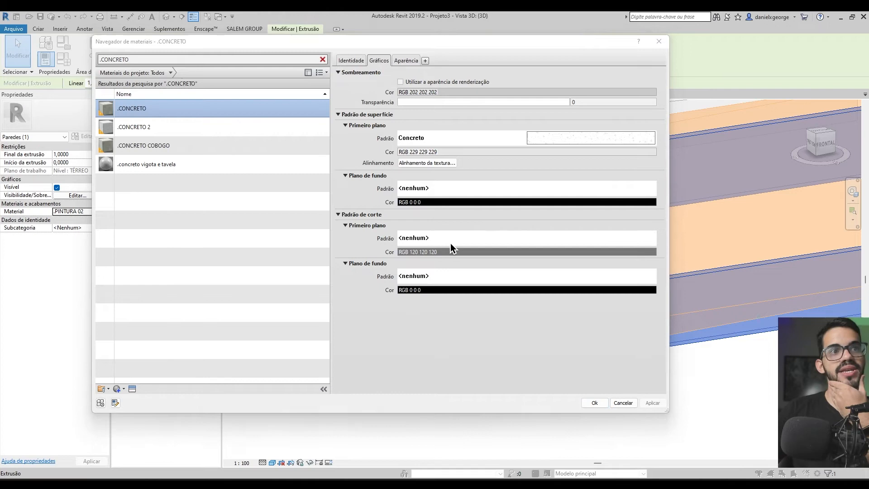
scroll(326, 346, "down", 5)
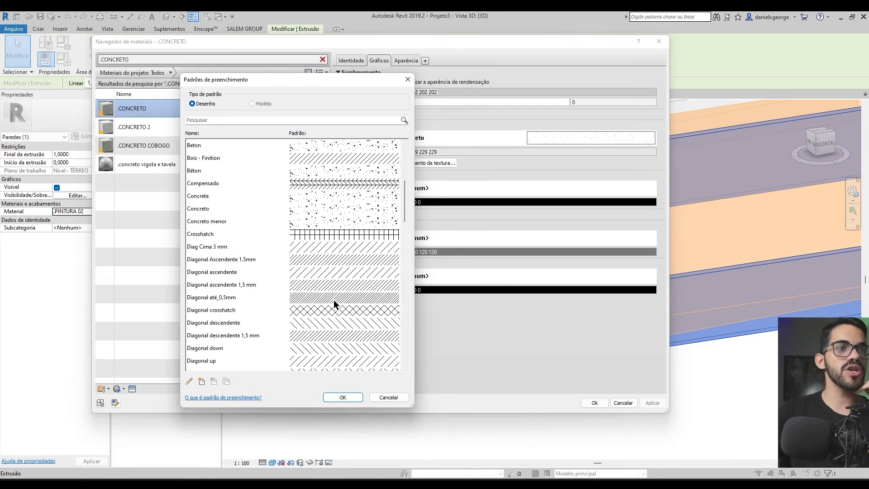
left_click(316, 198)
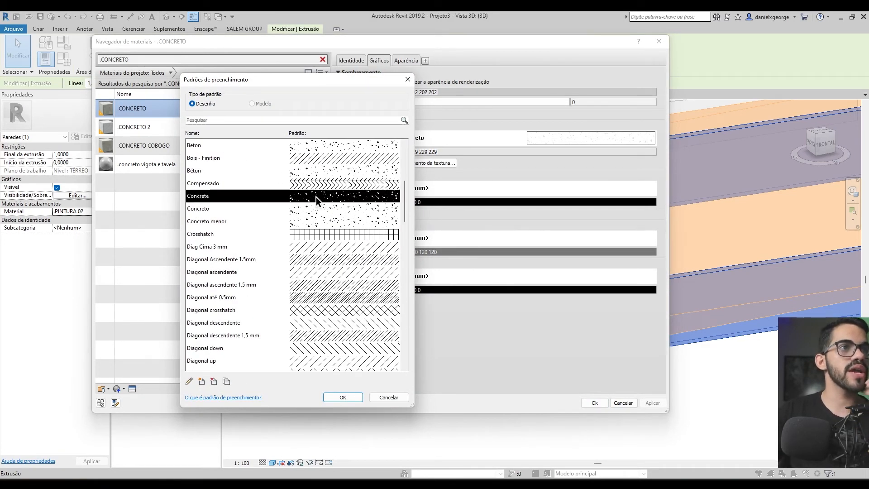
left_click(343, 396)
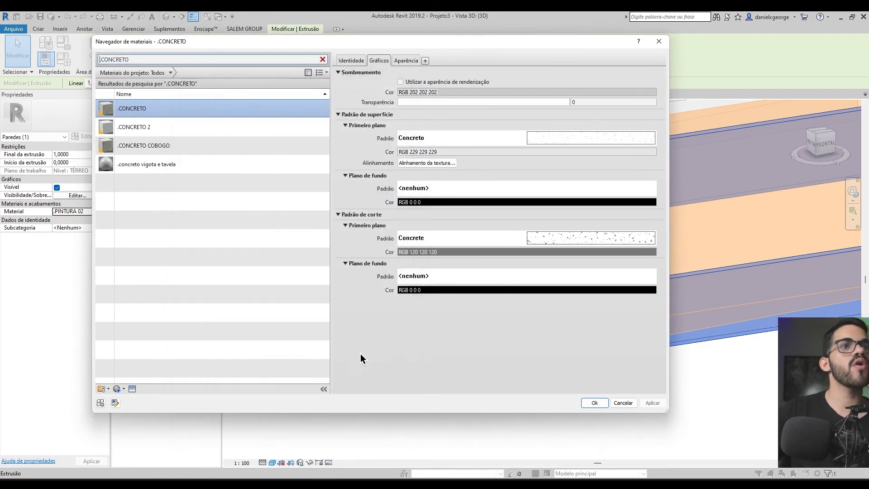
- Set the background colour of the material's cut pattern to dark grey, RGB 64 64 64
left_click(436, 289)
left_click_drag(486, 213, 486, 208)
left_click(420, 305)
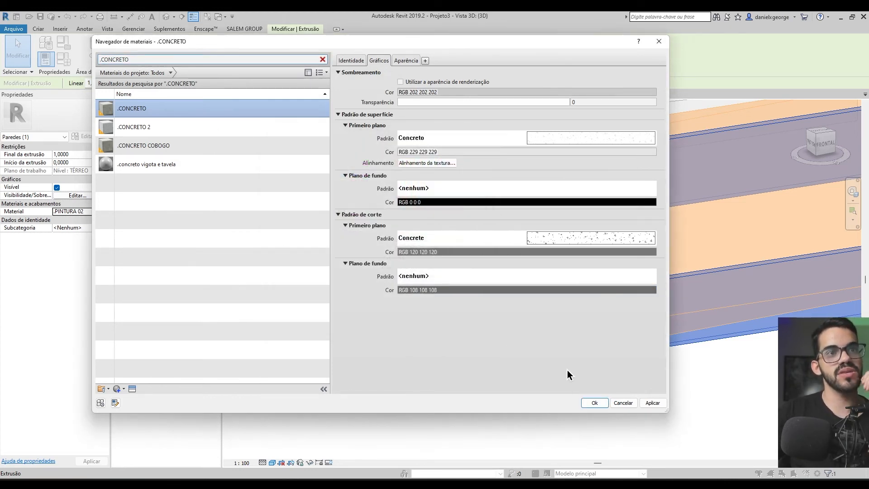
left_click(454, 290)
left_click_drag(487, 213, 481, 225)
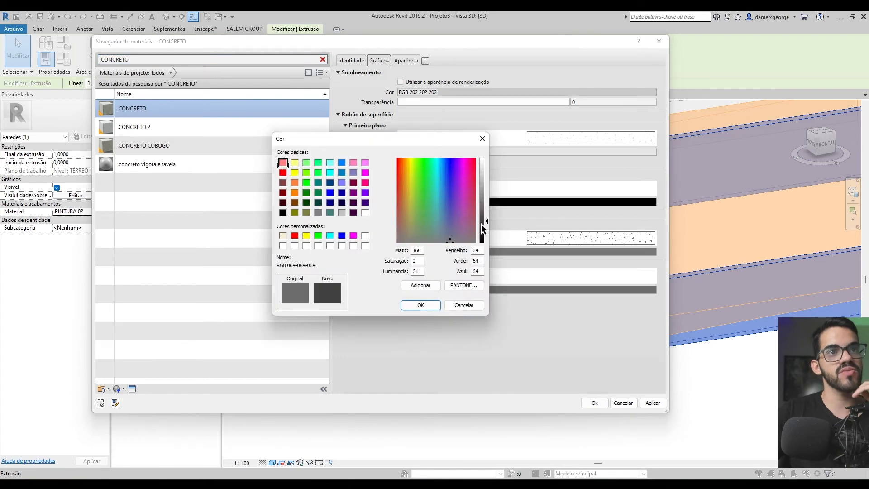
left_click(419, 305)
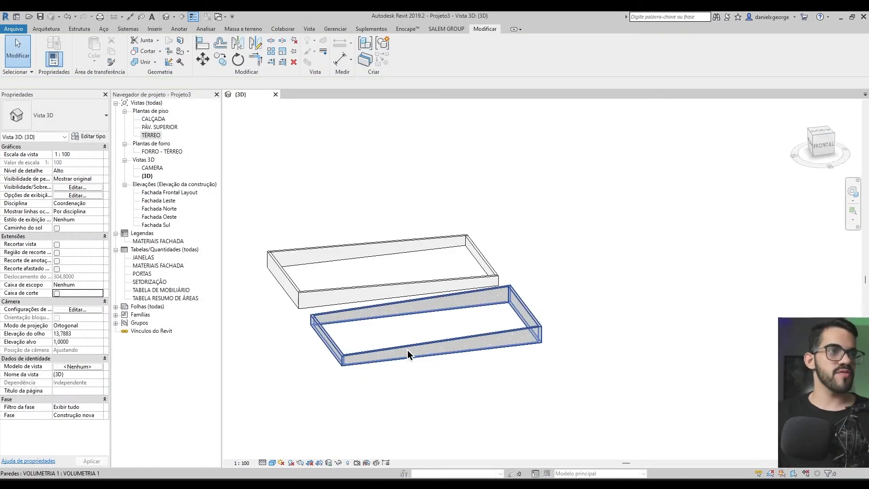
- Turn on the 3D view's section box and lower its top until it cuts through both enclosures
scroll(407, 349, "up", 3)
middle_click_drag(486, 345, 610, 349)
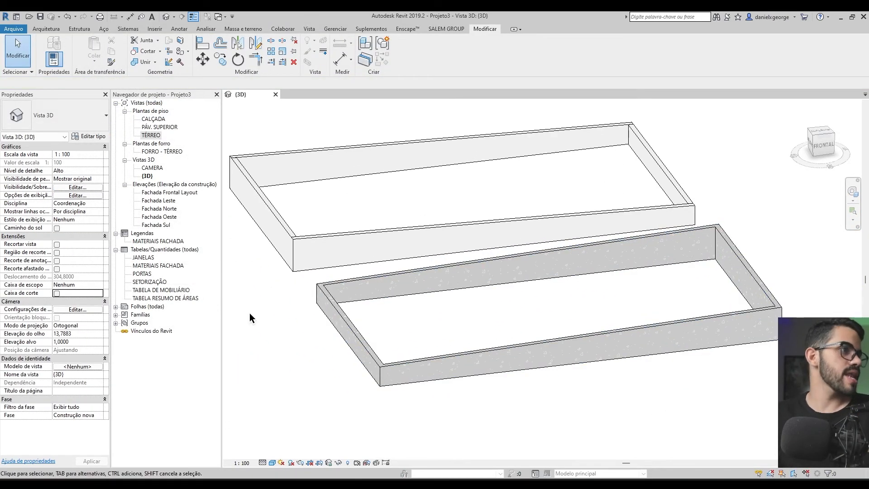
left_click(55, 292)
scroll(446, 353, "down", 3)
left_click(460, 368)
left_click_drag(472, 281, 473, 295)
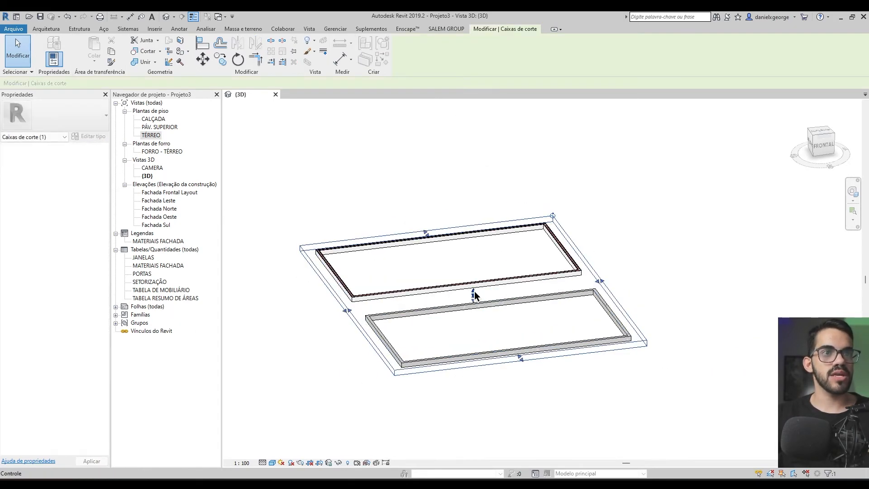
- Examine the concrete hatch on the cut faces of the sloped in-place frame up close
scroll(423, 314, "up", 5)
scroll(322, 278, "down", 3)
scroll(357, 273, "up", 4)
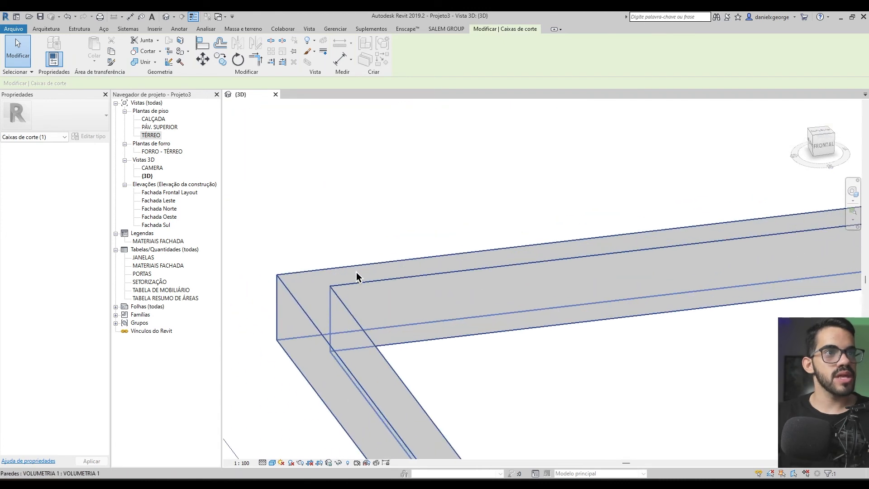
middle_click_drag(478, 386, 389, 261, "shift")
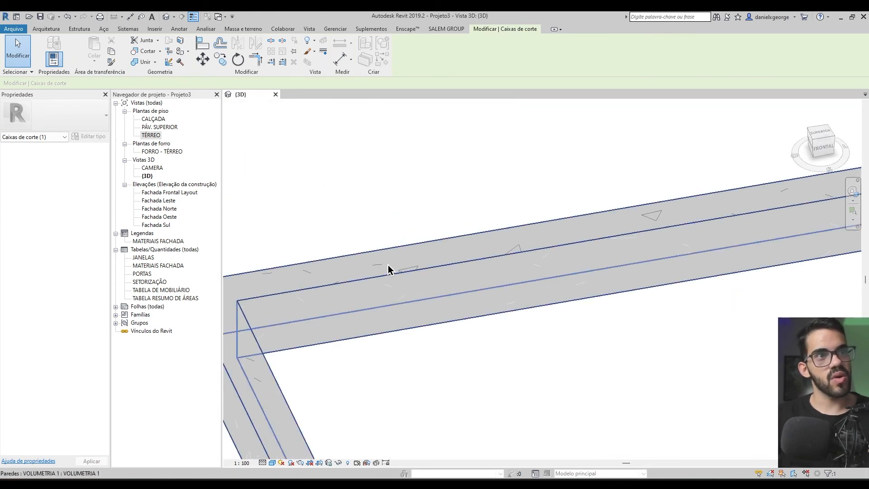
scroll(601, 330, "down", 4)
middle_click_drag(700, 340, 581, 304)
scroll(581, 304, "up", 2)
left_click(559, 291)
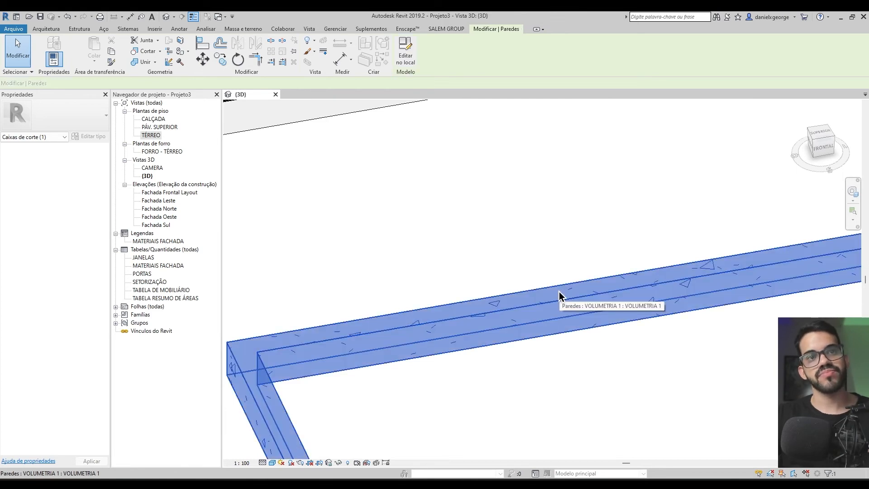
scroll(582, 307, "down", 2)
key("Escape")
- Examine the layers and corner joins in the cut walls of the original enclosure for comparison
scroll(439, 222, "up", 2)
scroll(438, 221, "down", 1)
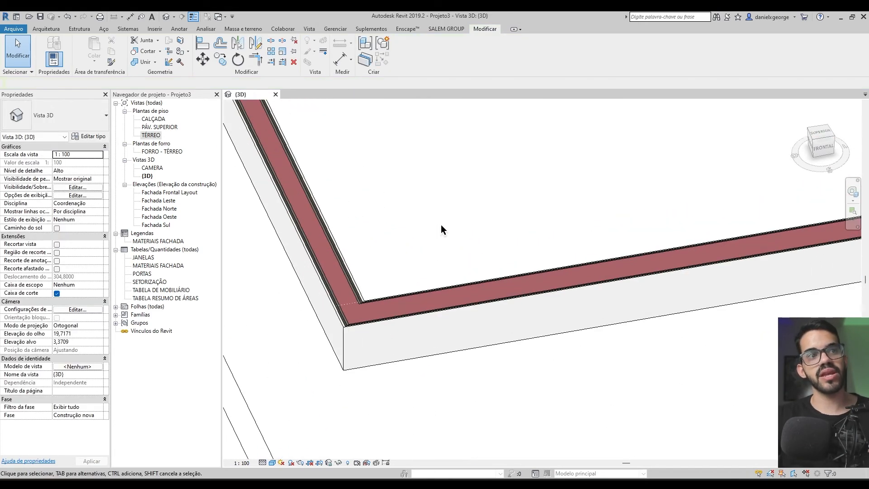
scroll(373, 305, "up", 3)
left_click(374, 303)
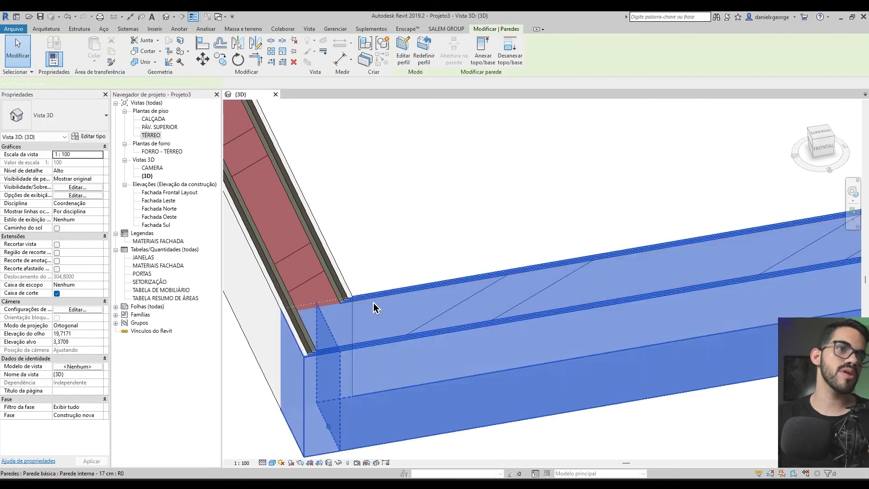
left_click(315, 272, "ctrl")
scroll(312, 267, "down", 3)
middle_click_drag(324, 246, 589, 362, "shift")
scroll(655, 375, "up", 4)
scroll(655, 375, "down", 3)
scroll(533, 408, "up", 2)
key("Escape")
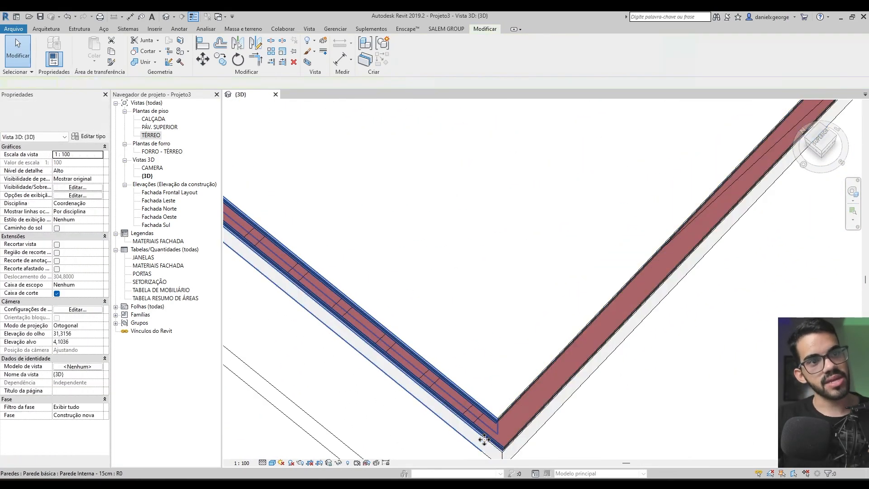
- Compare the cut faces of the original walls and the in-place frame from above and at an angle
scroll(566, 443, "down", 3)
scroll(460, 314, "up", 2)
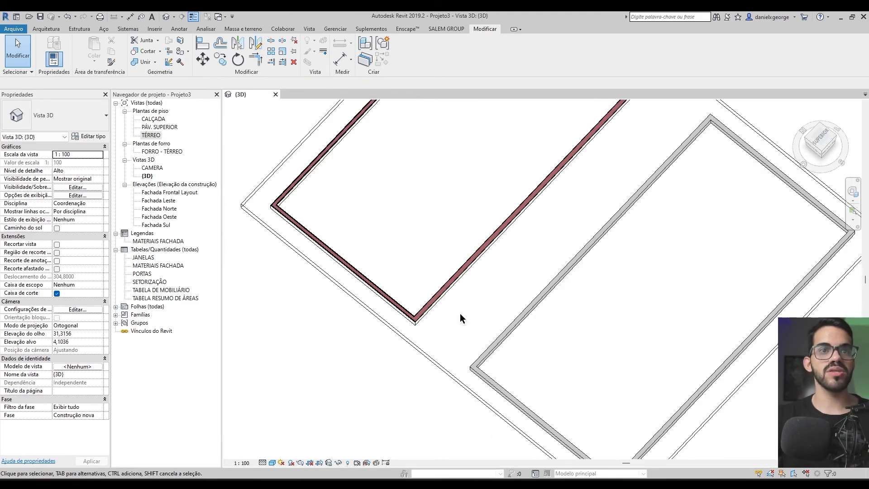
left_click(496, 343)
scroll(507, 357, "down", 2)
middle_click_drag(512, 367, 581, 288, "shift")
scroll(582, 285, "up", 3)
scroll(585, 301, "down", 4)
scroll(643, 333, "up", 1)
left_click(625, 330)
scroll(616, 362, "down", 3)
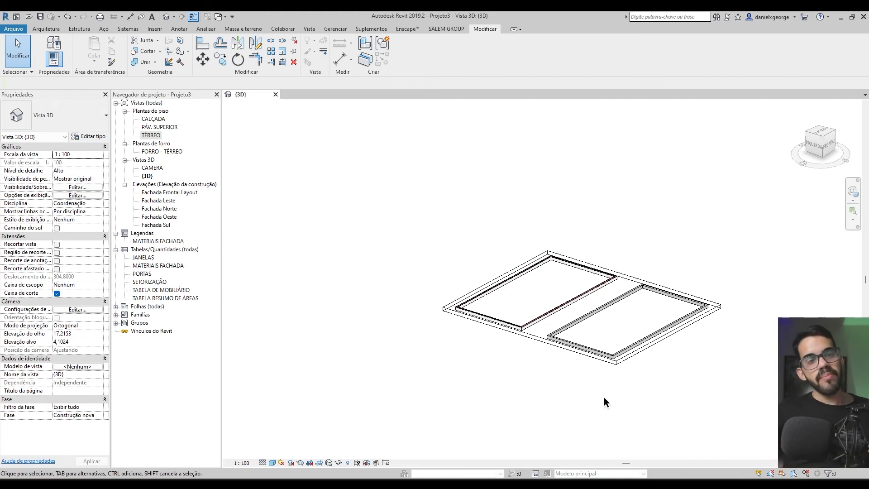
- Raise the top of the section box above both enclosures and turn the section box off
scroll(624, 281, "up", 4)
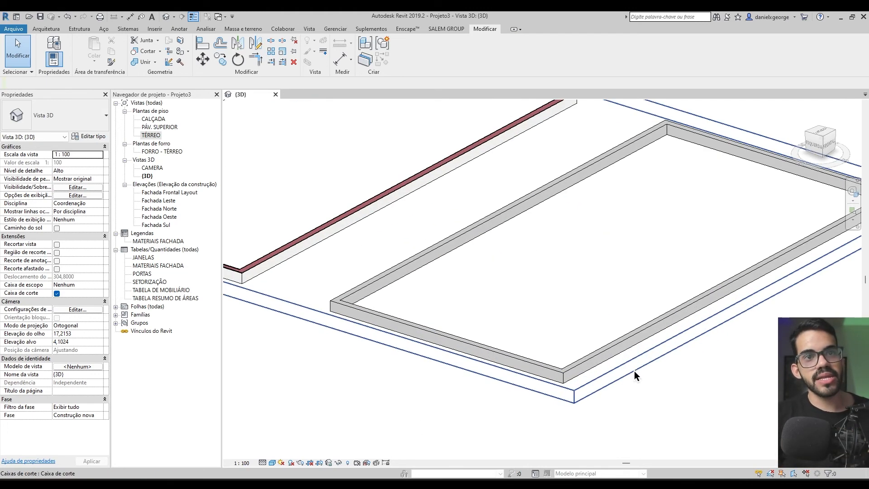
left_click(605, 346)
scroll(602, 384, "down", 5)
key("Escape")
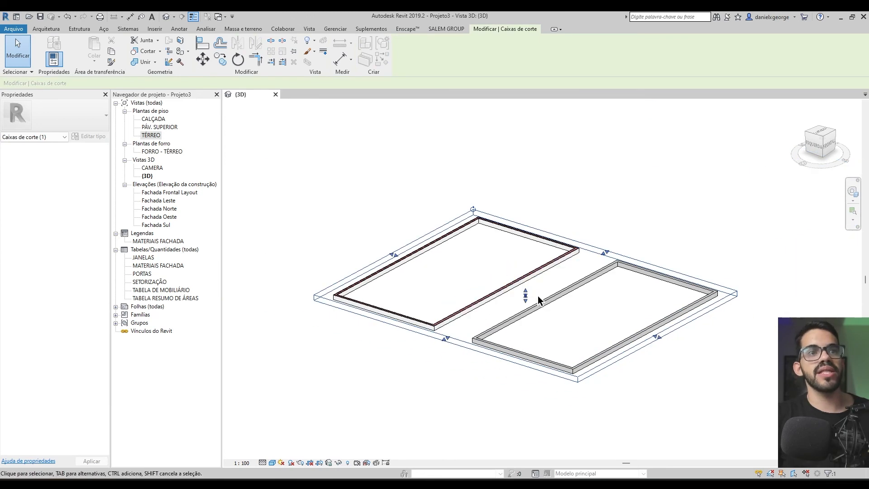
left_click(526, 295)
key("Escape")
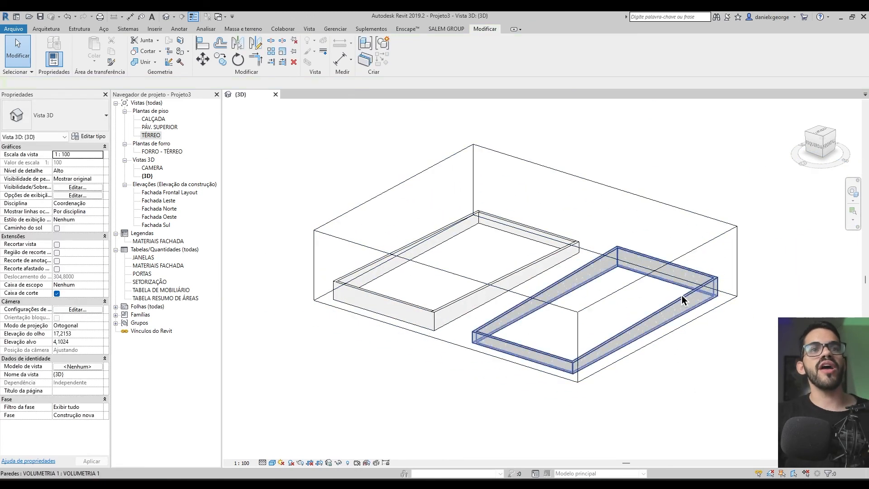
left_click(57, 294)
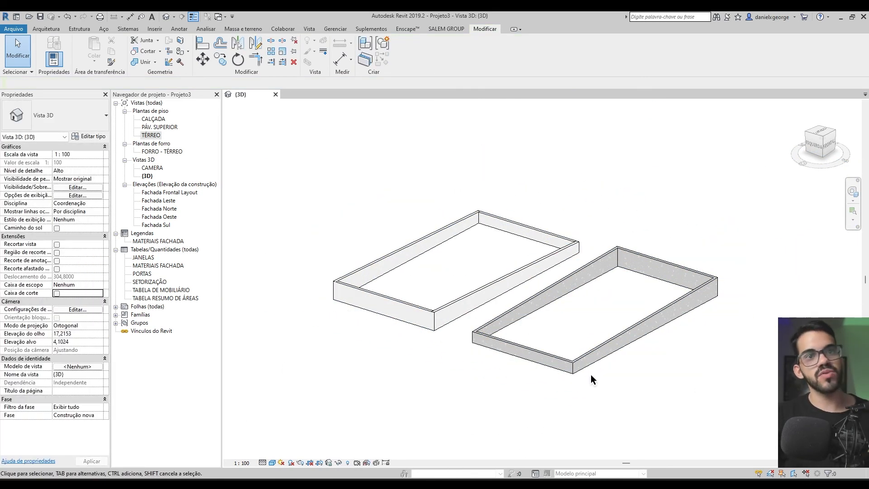
- Reopen the sloped frame for in-place editing, review the solid form tools such as Blend, and finish the model
left_click(600, 357)
left_click(616, 393)
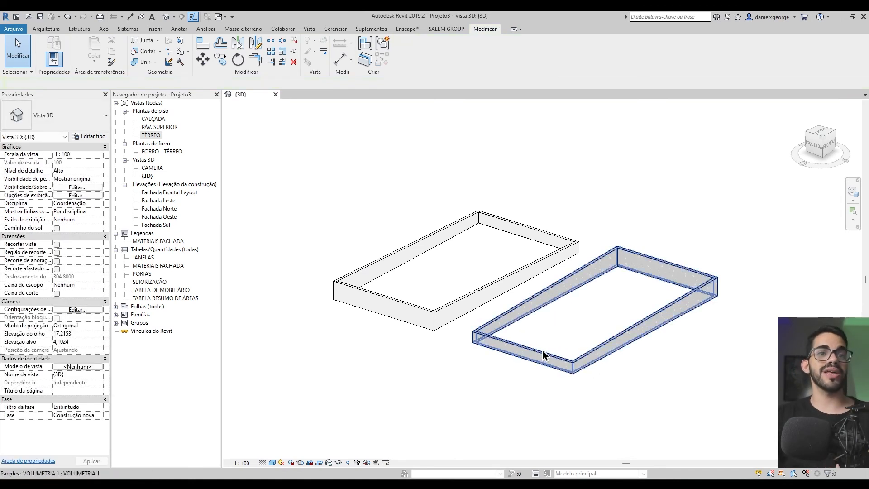
left_click(543, 352)
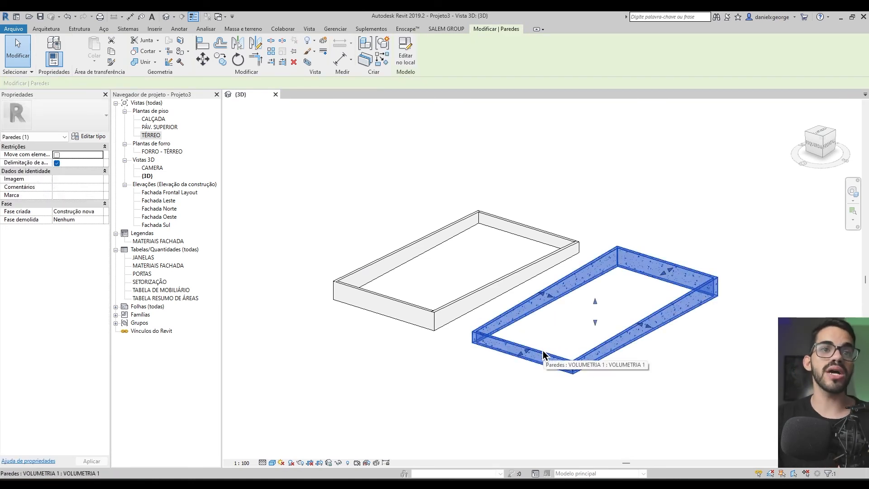
left_click(406, 57)
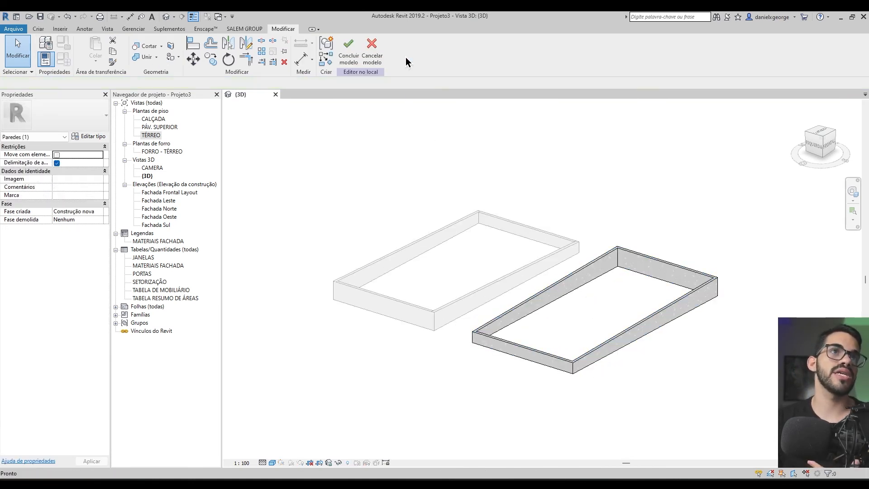
left_click(40, 29)
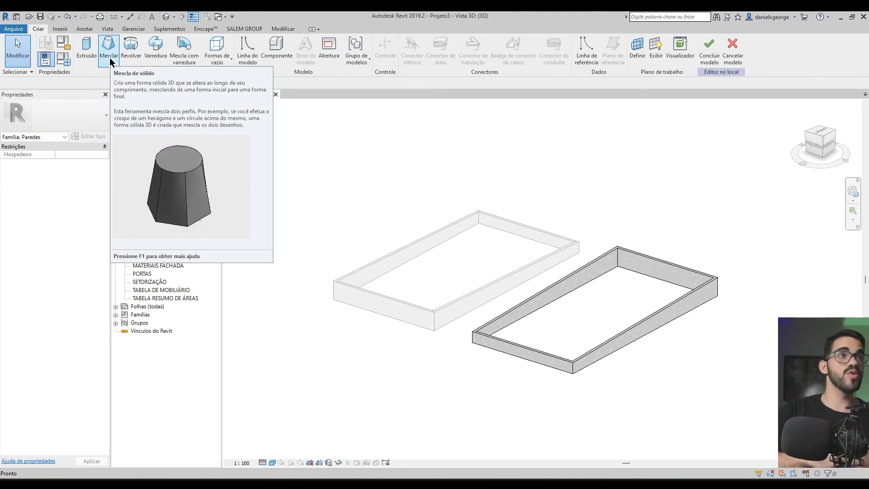
left_click(709, 52)
- View both enclosures together in 3D and dismiss the spelling check message
scroll(742, 345, "up", 3)
scroll(527, 313, "down", 3)
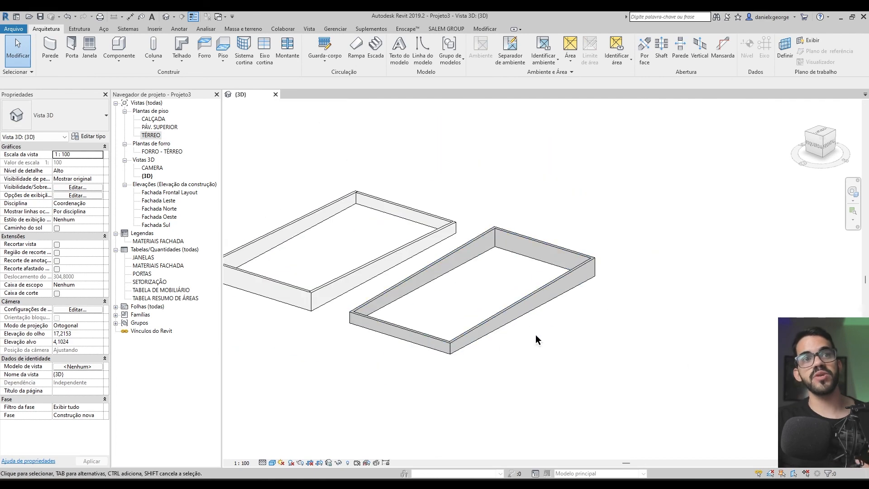
middle_click_drag(536, 335, 657, 349)
scroll(611, 354, "down", 4)
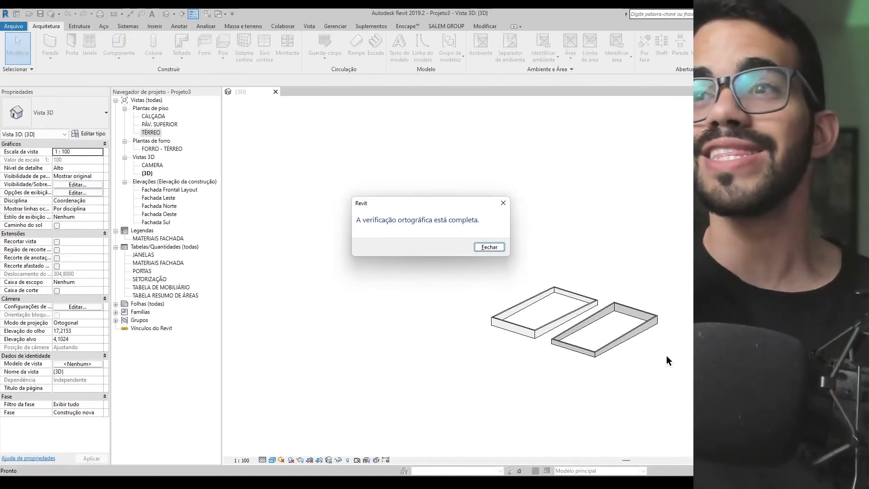
key("Return")
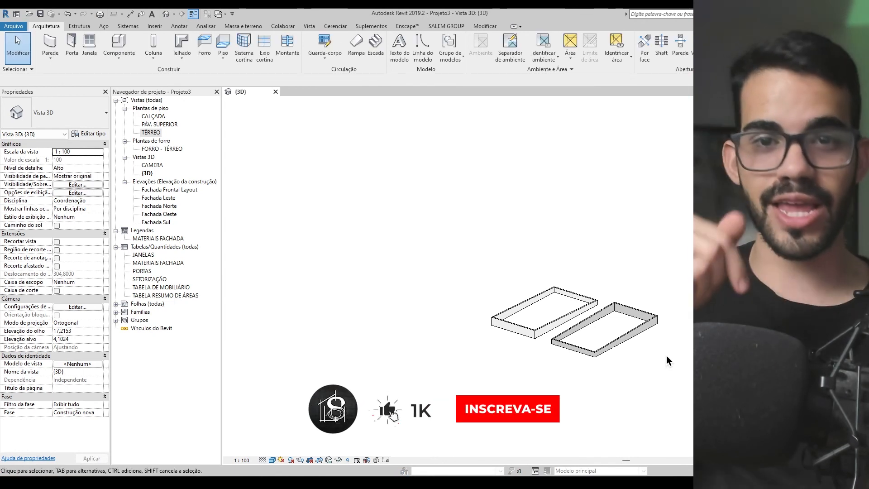